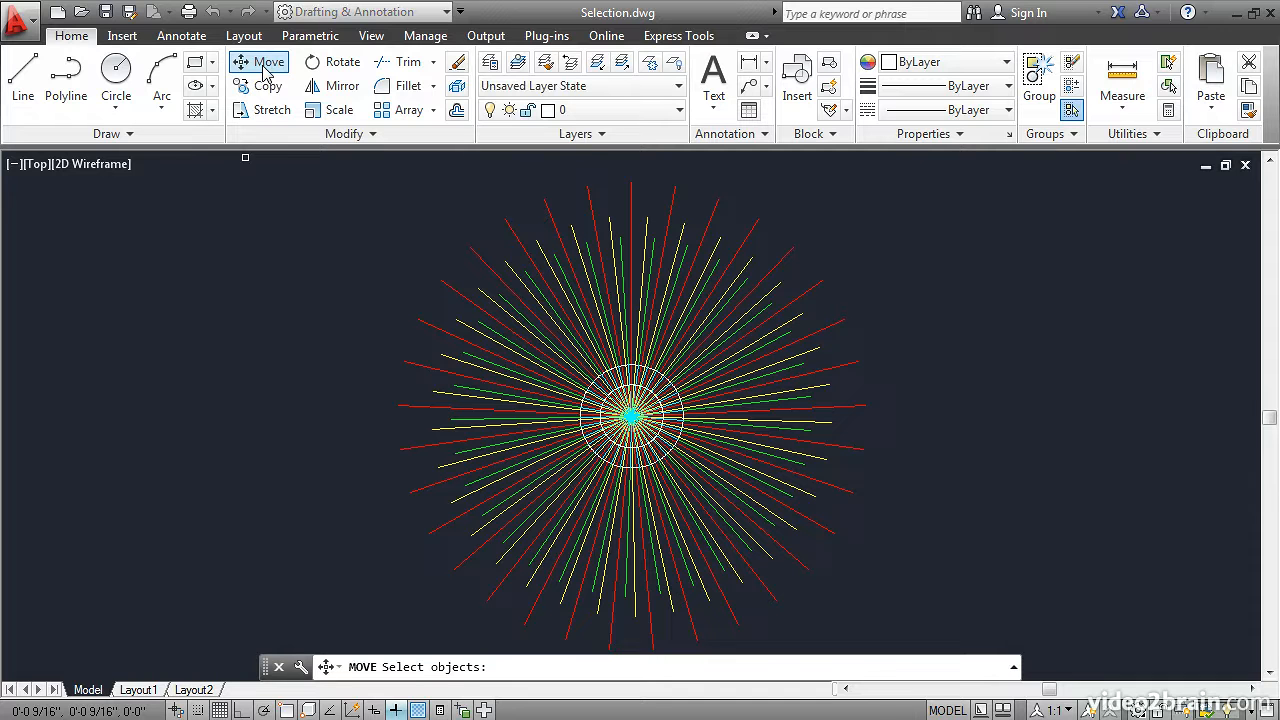
left_click(267, 88)
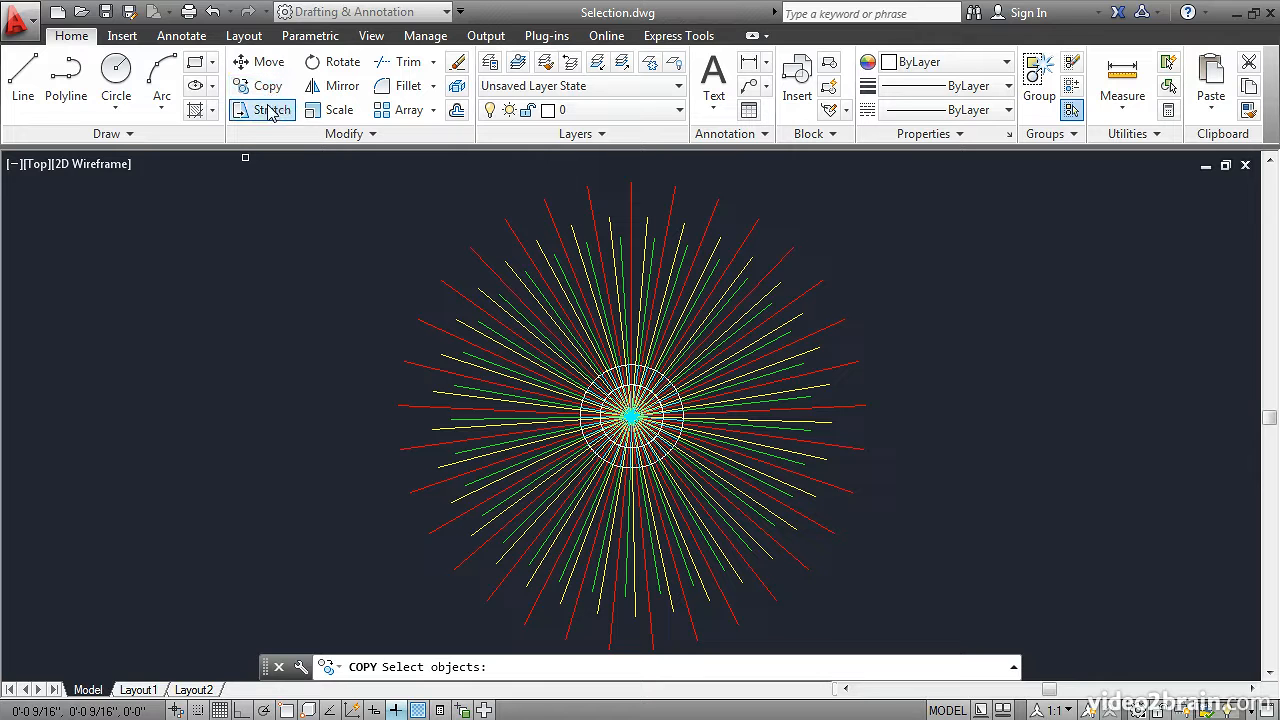
left_click(268, 108)
left_click(340, 62)
left_click(337, 90)
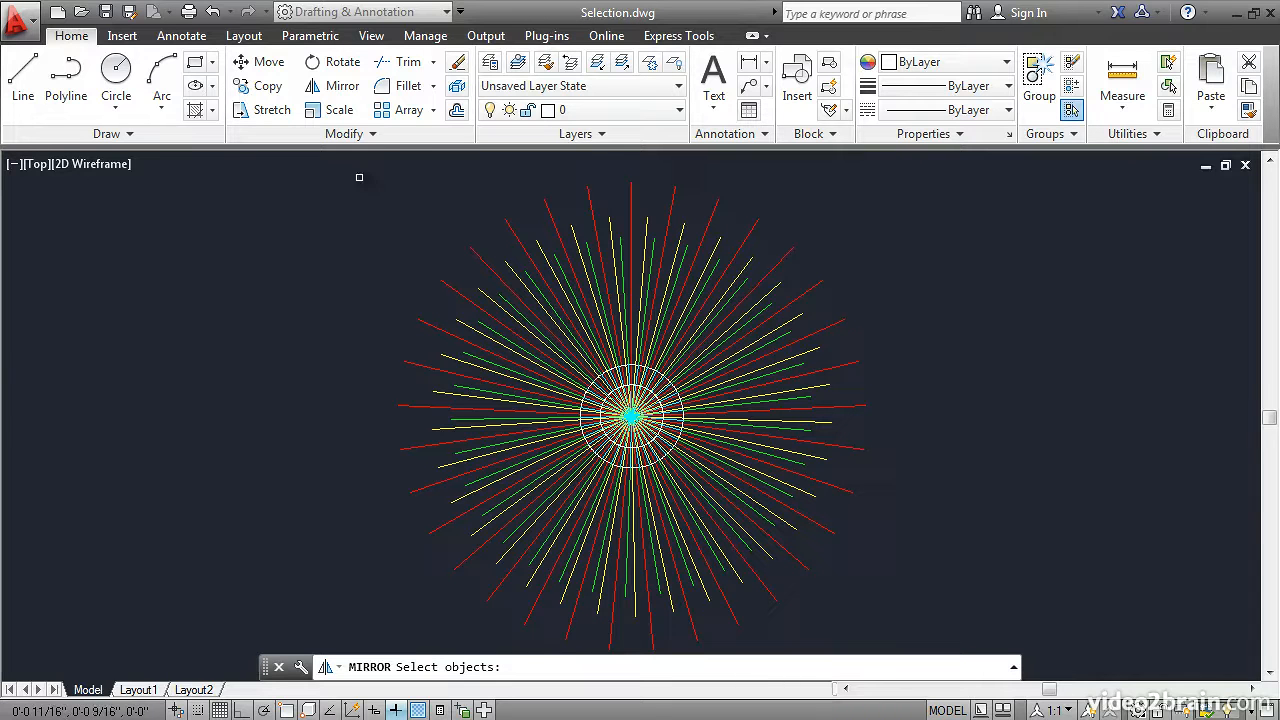
Erase eight individually picked radial lines from the upper and right-hand parts of the starburst
left_click(455, 64)
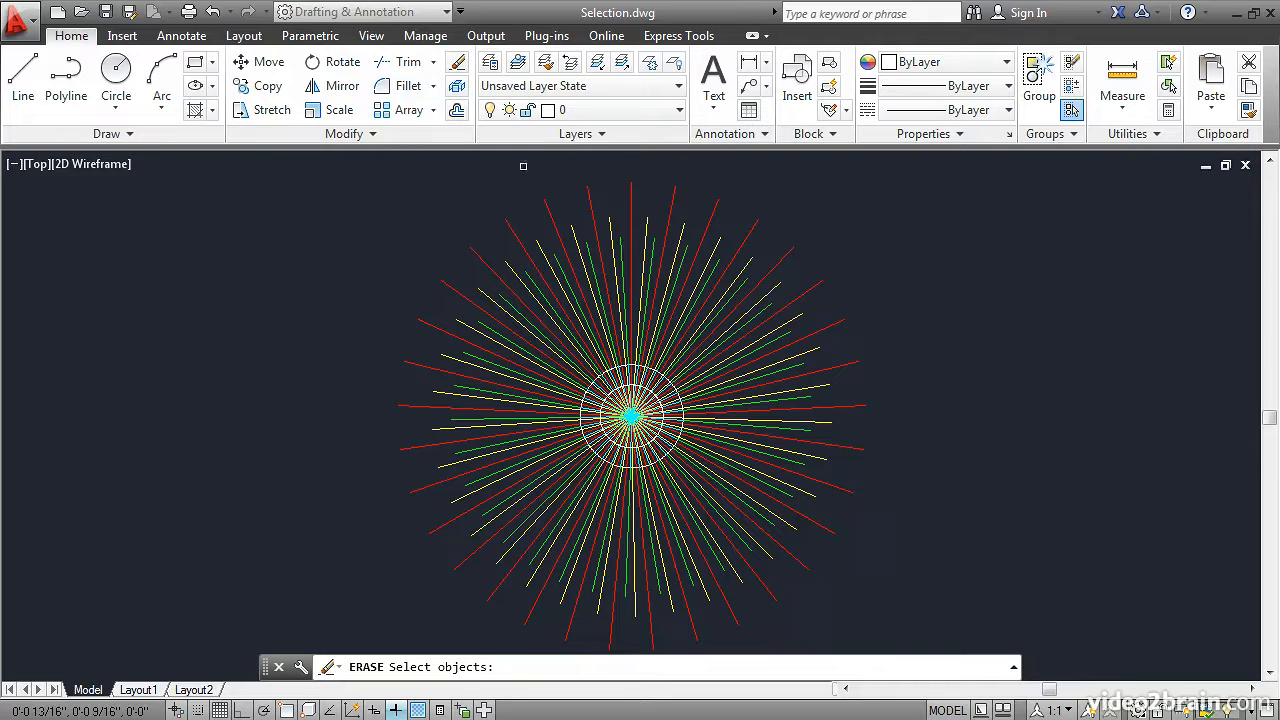
left_click(562, 240)
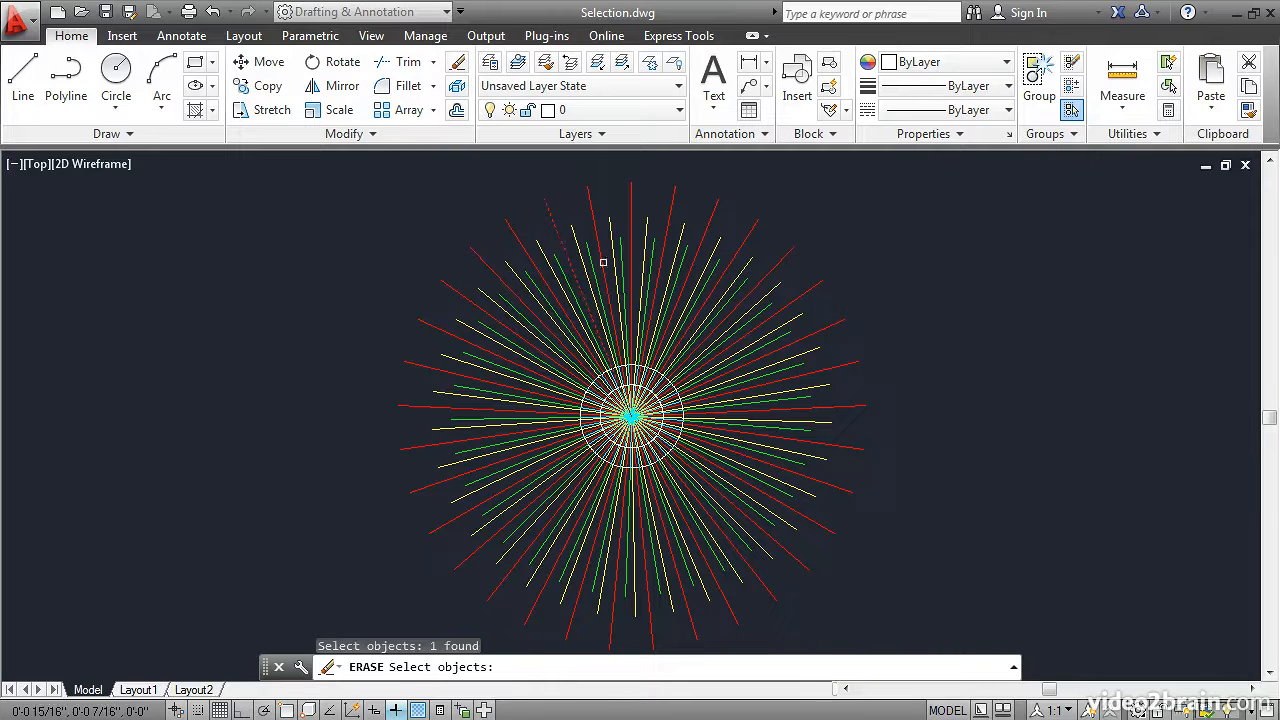
left_click(623, 277)
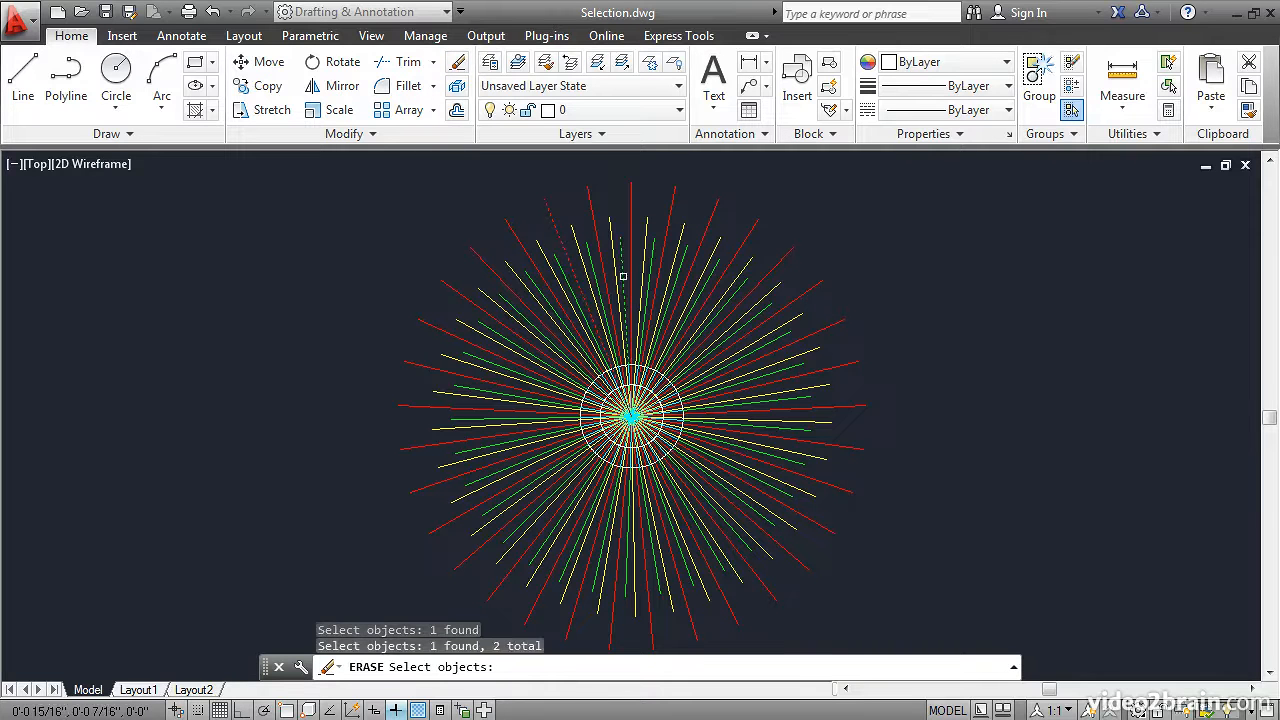
left_click(678, 324)
left_click(725, 386)
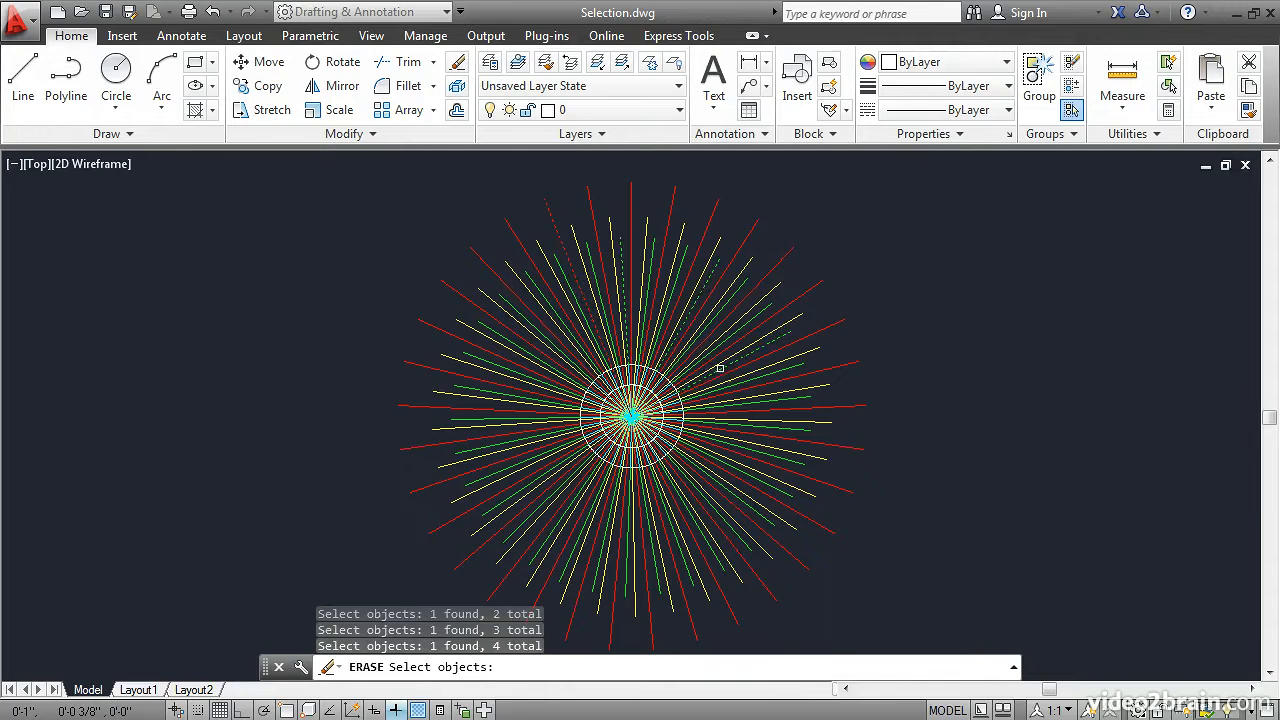
left_click(737, 400)
left_click(745, 411)
left_click(767, 419)
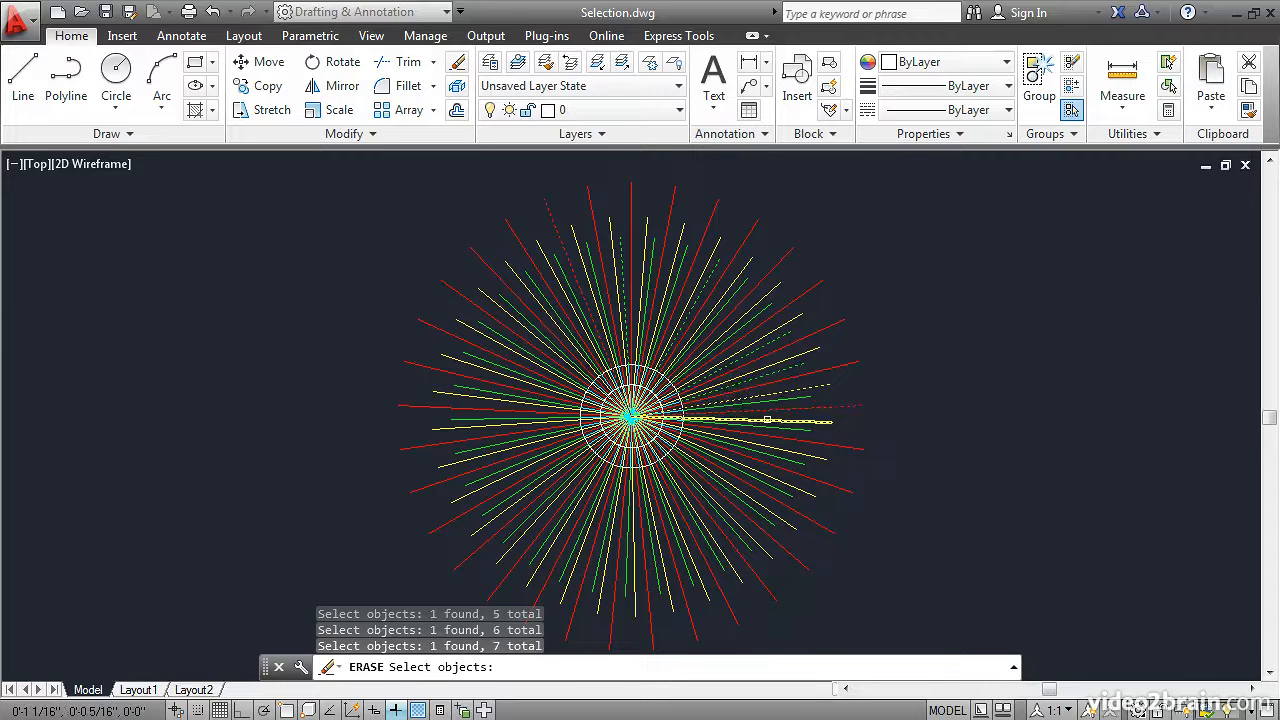
left_click(767, 419)
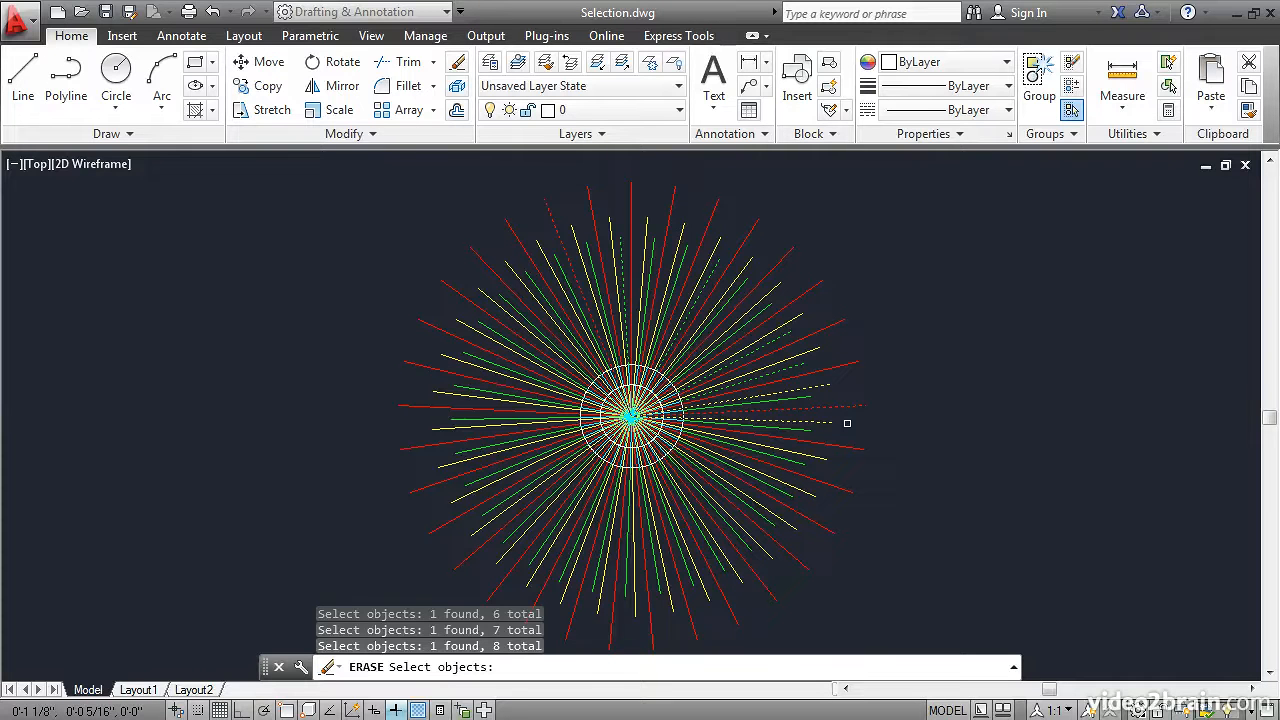
key("Return")
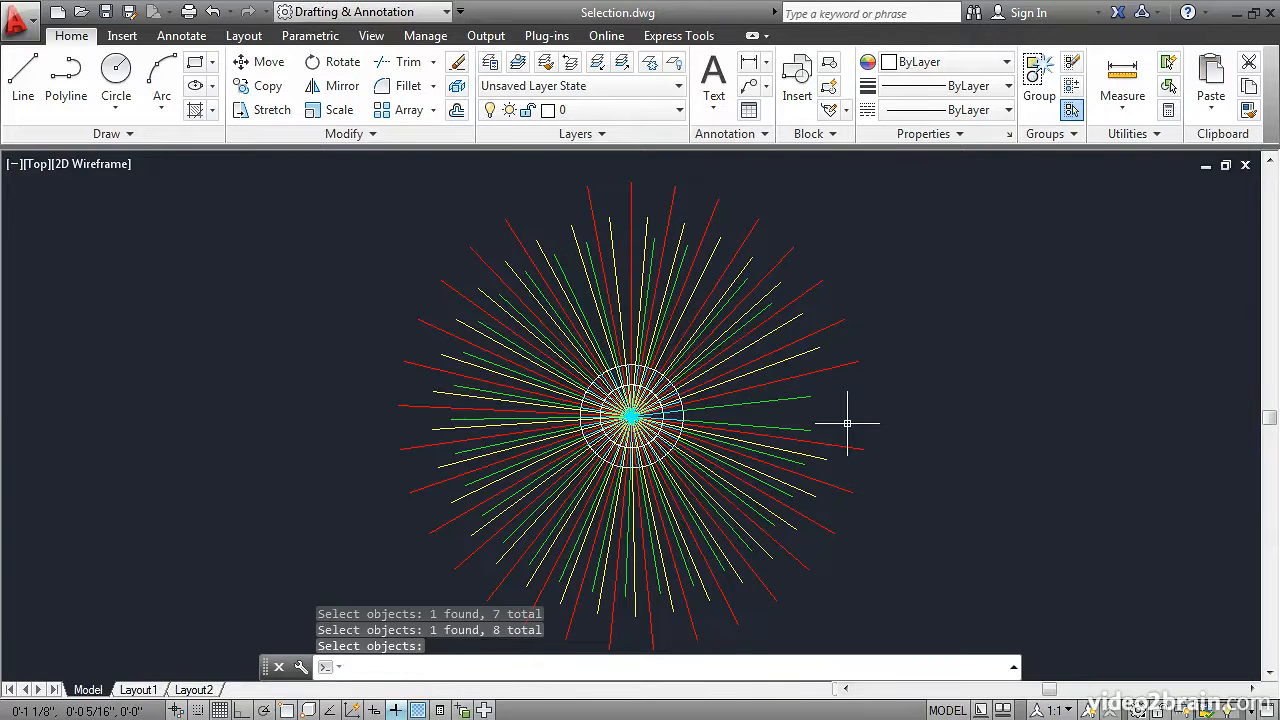
Erase the circles and short cyan lines fully enclosed by a window selection around the circles, and undo the erasure
scroll(695, 420, "down", 2)
scroll(698, 420, "up", 4)
scroll(697, 420, "up", 2)
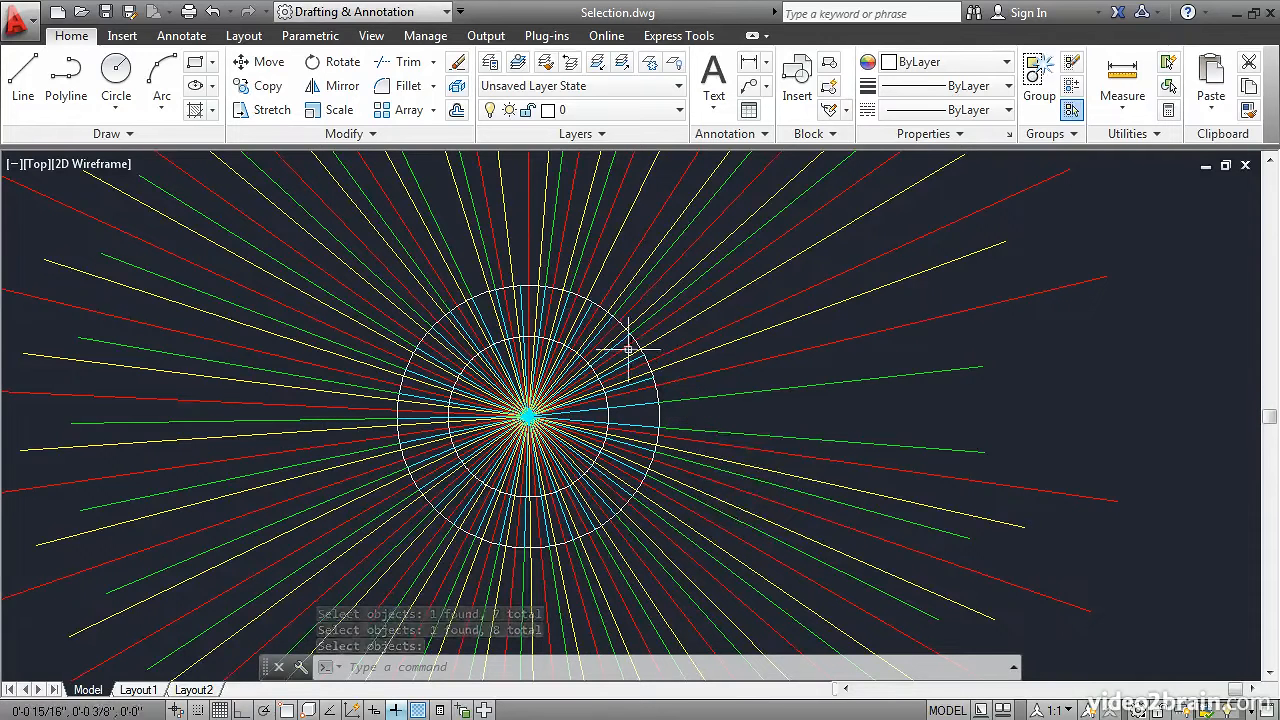
left_click(457, 68)
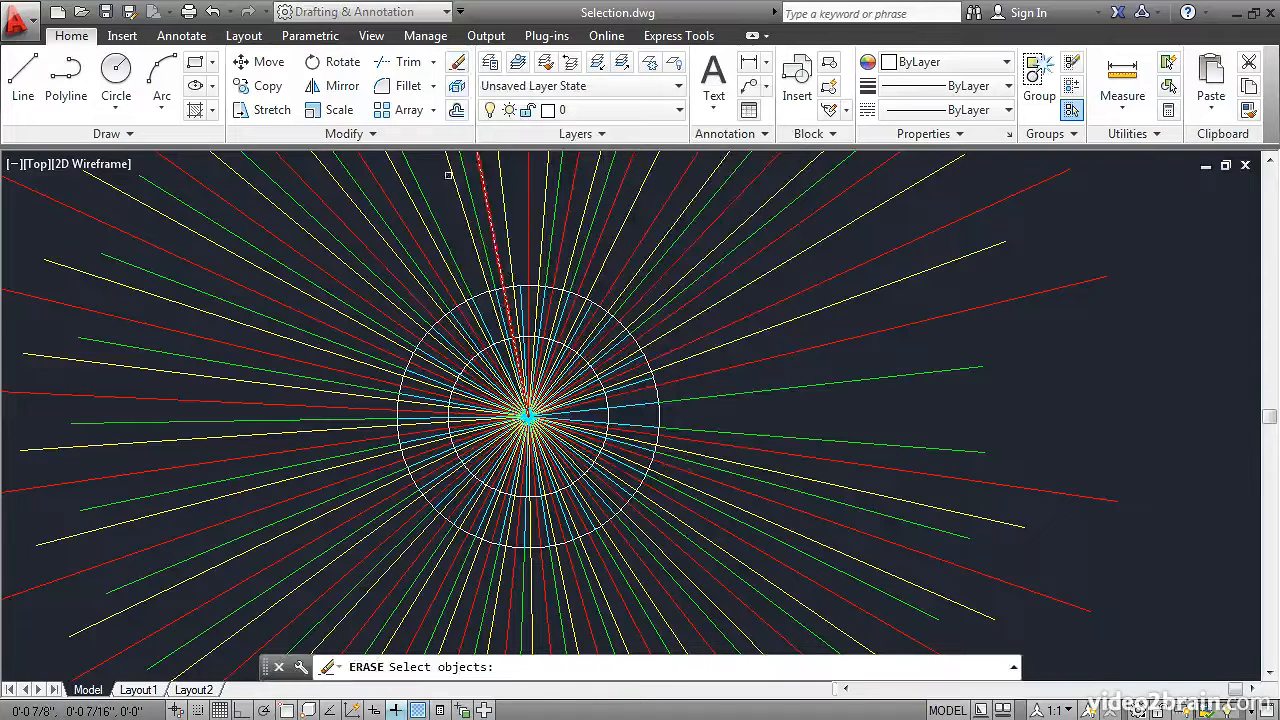
left_click(278, 223)
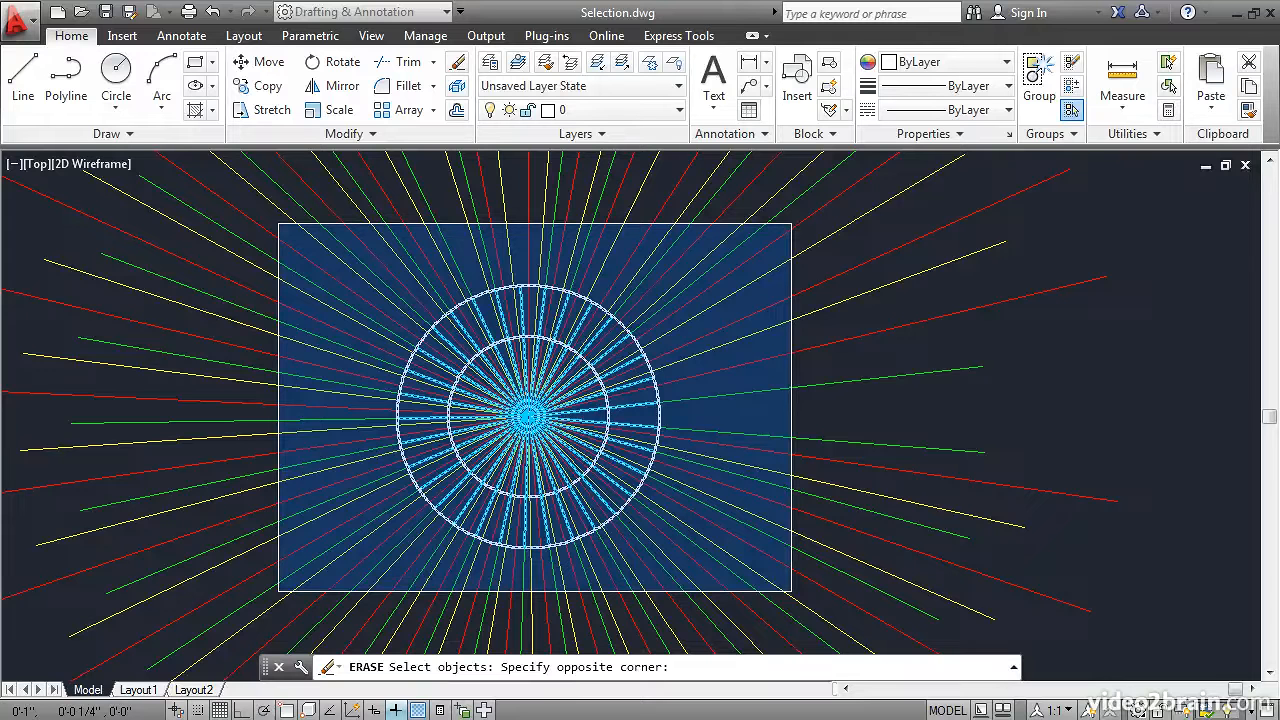
left_click(791, 591)
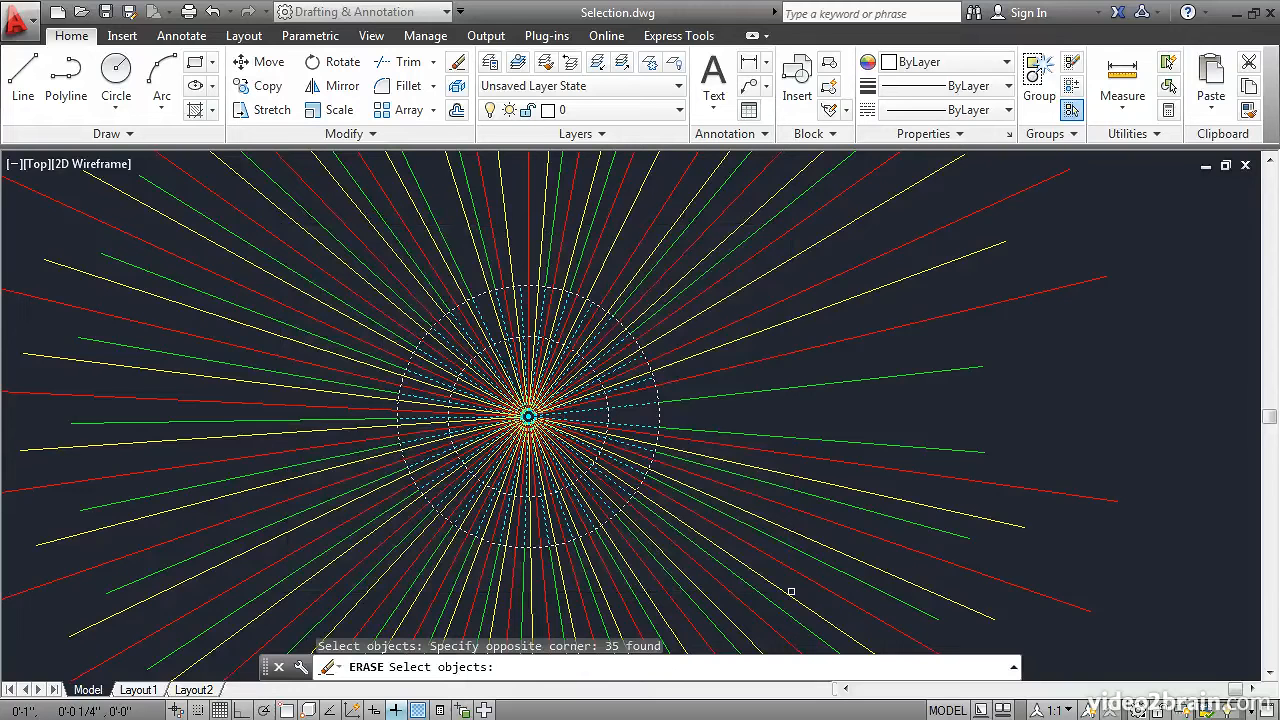
key("Return")
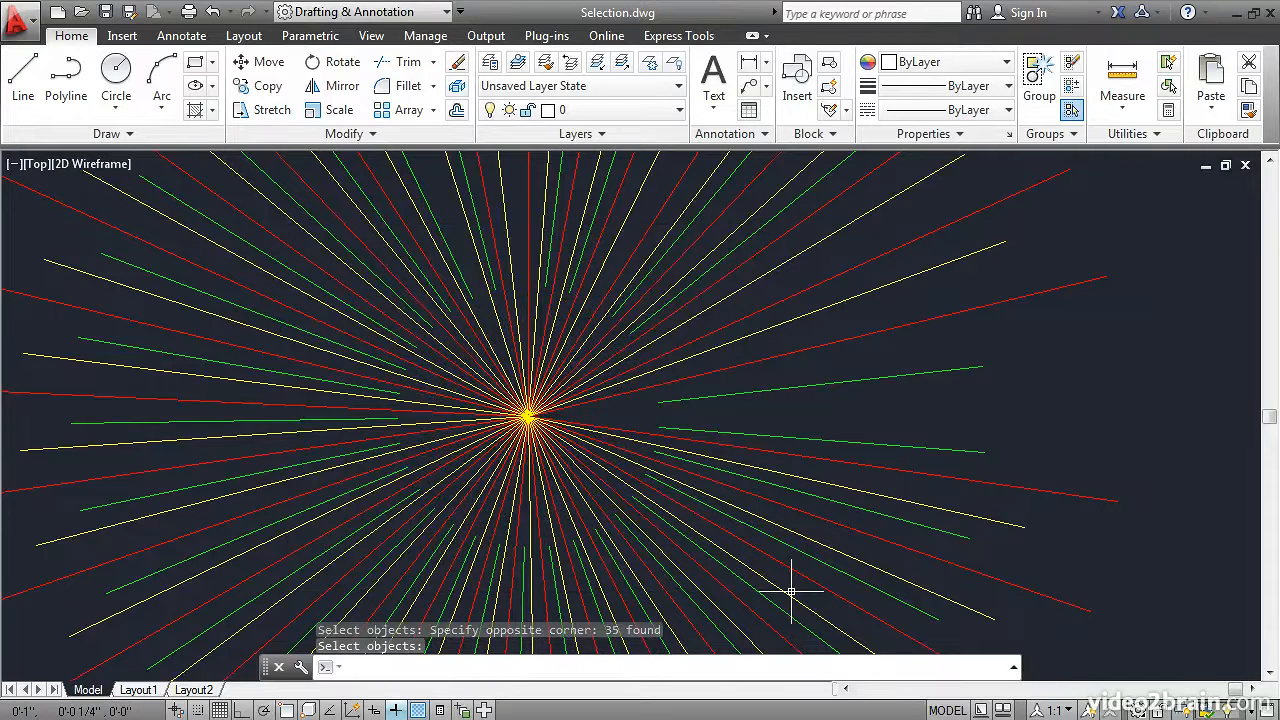
left_click(213, 12)
mouse_move(234, 186)
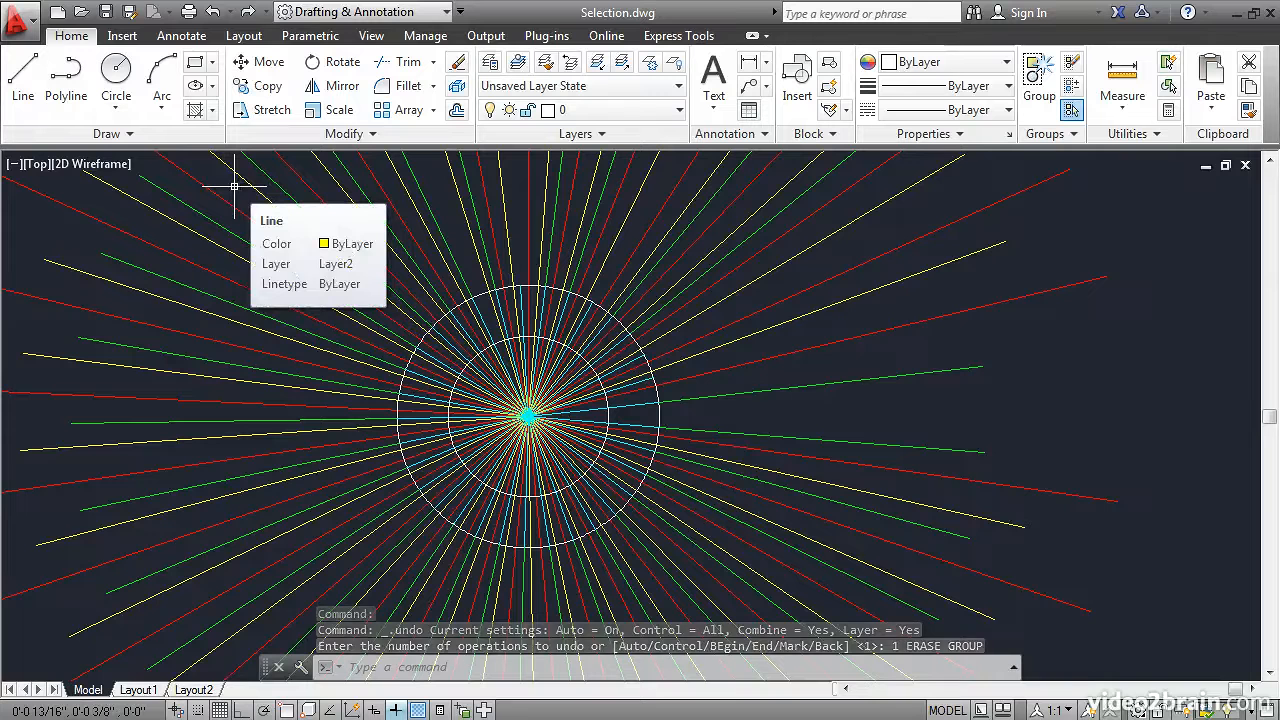
Erase all the circles and radial lines touched by a crossing selection around the centre, and undo the erasure
left_click(457, 64)
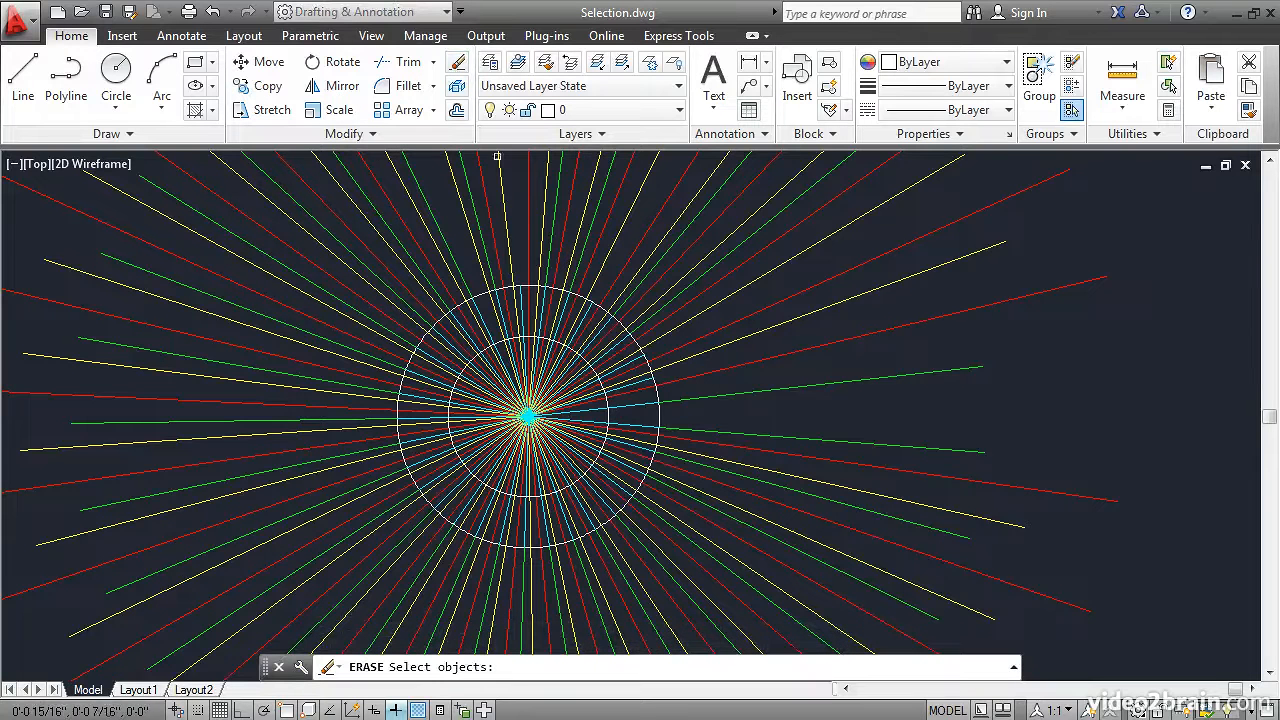
left_click(780, 577)
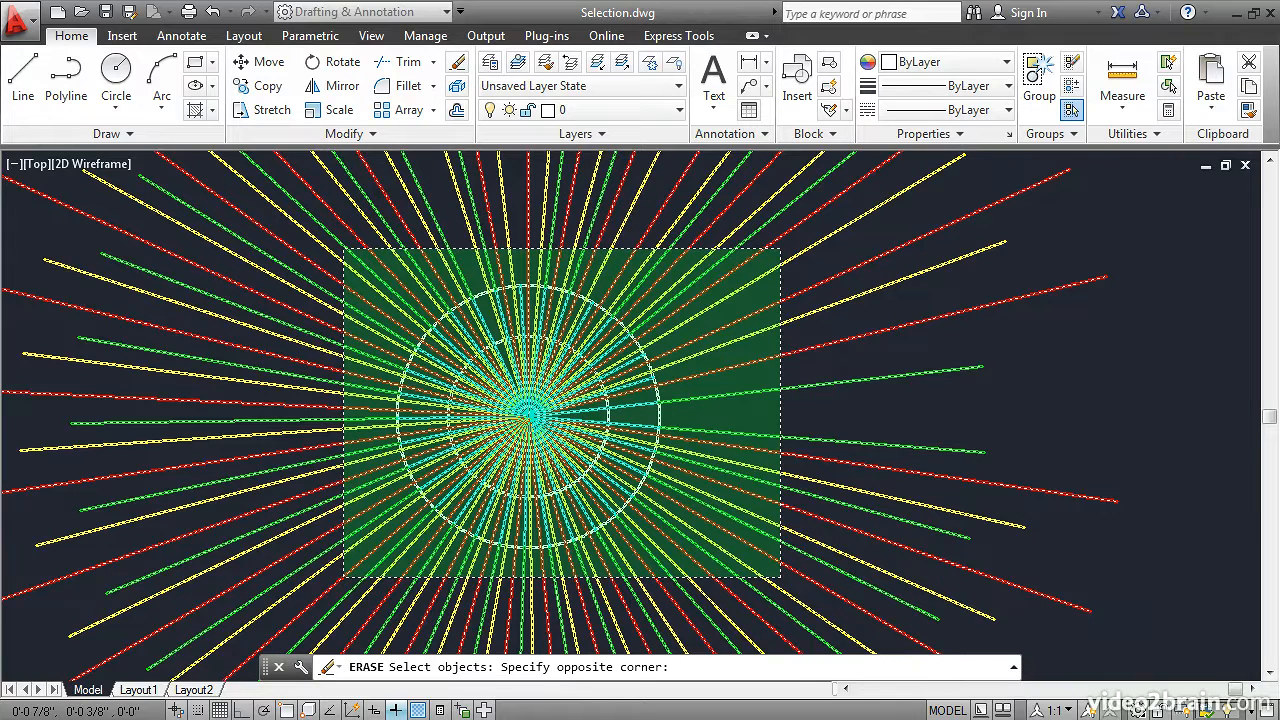
left_click(341, 241)
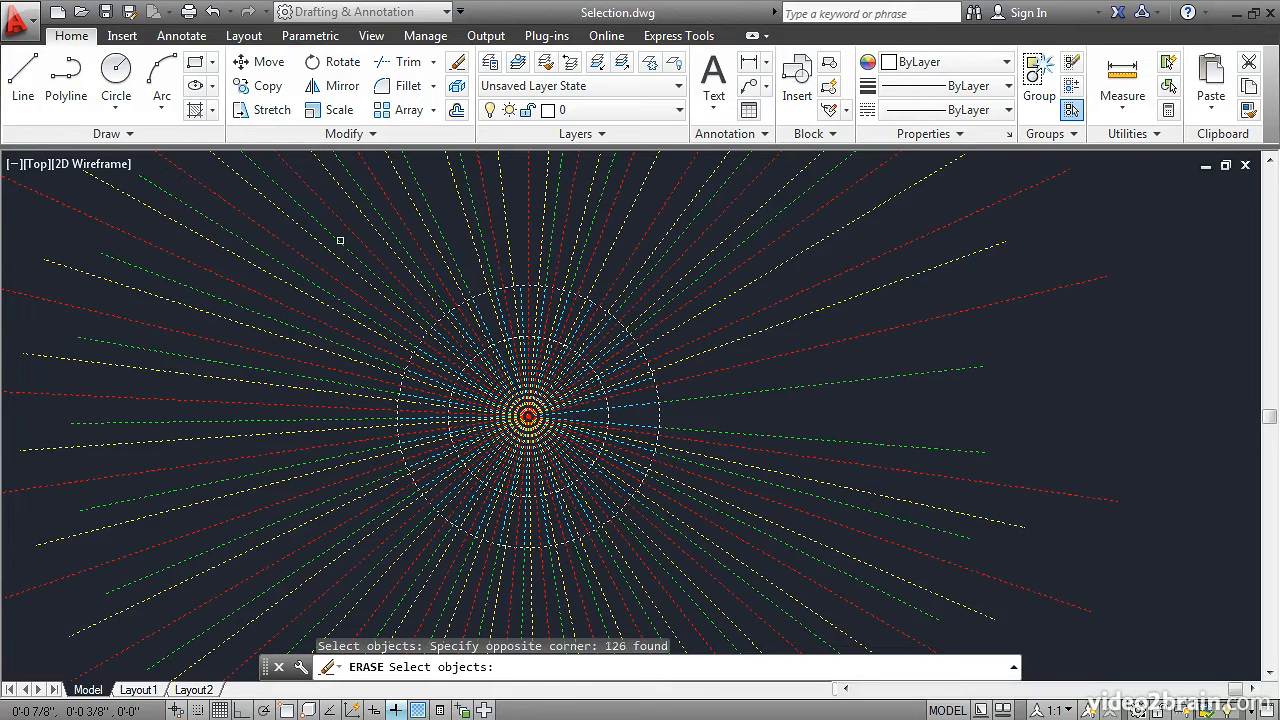
key("Return")
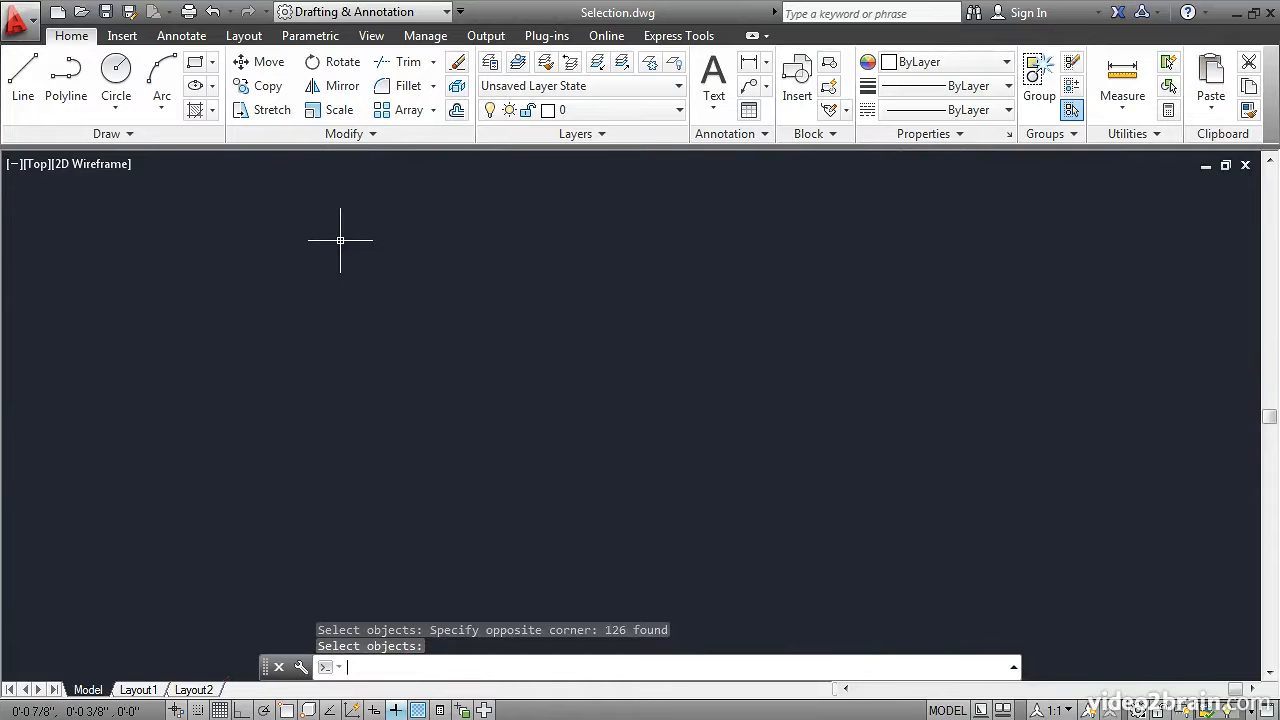
left_click(213, 12)
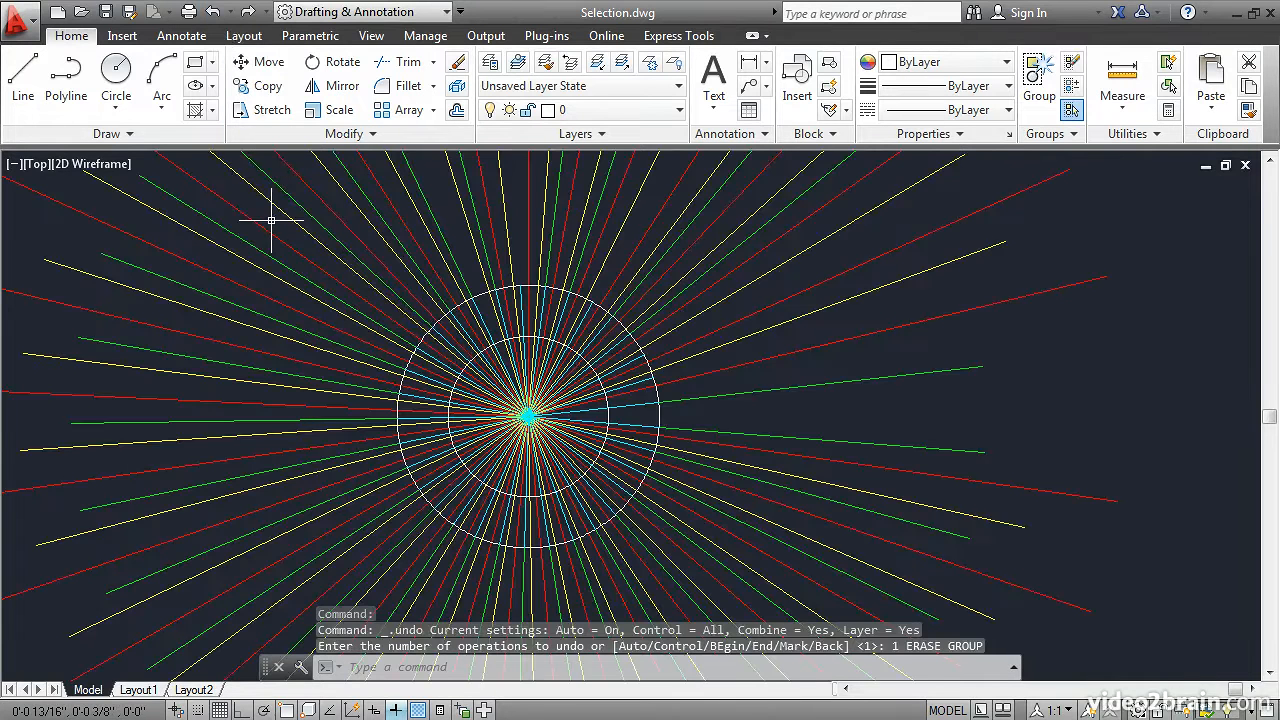
mouse_move(271, 219)
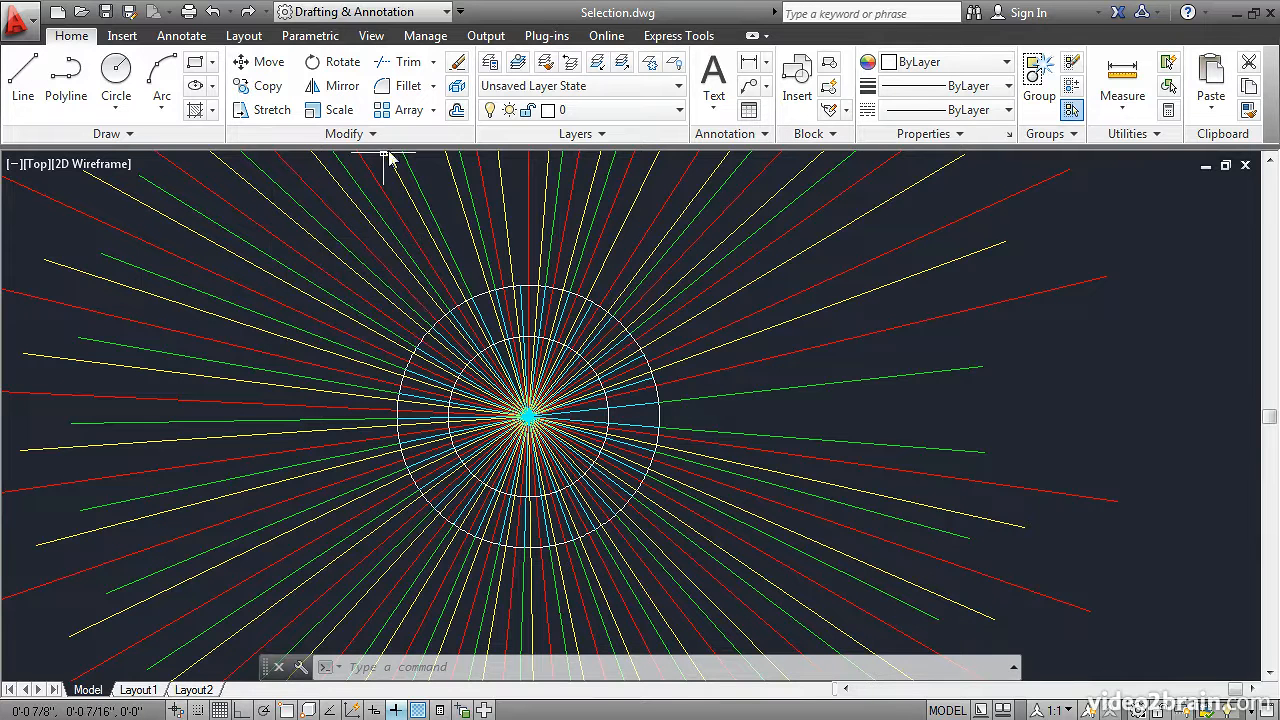
Erase the red, yellow and green lines crossed by a fence selection running around the outside of the circles, and undo the erasure
left_click(457, 63)
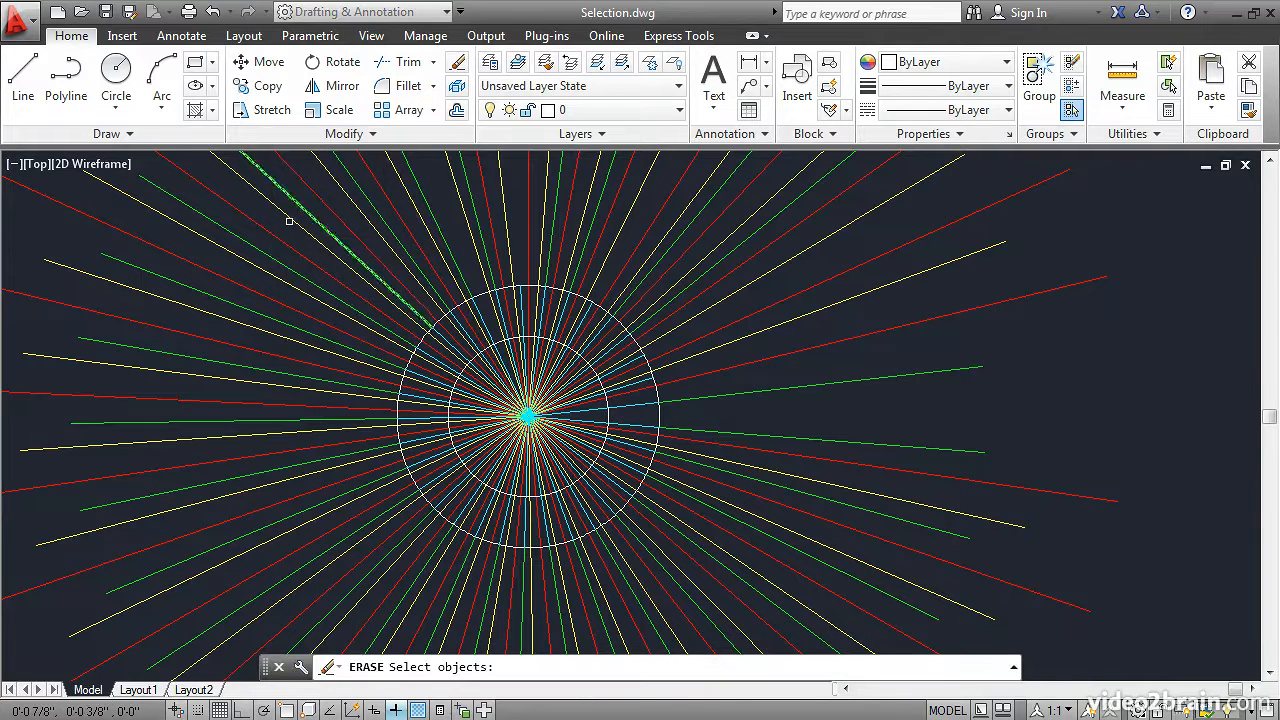
type("f")
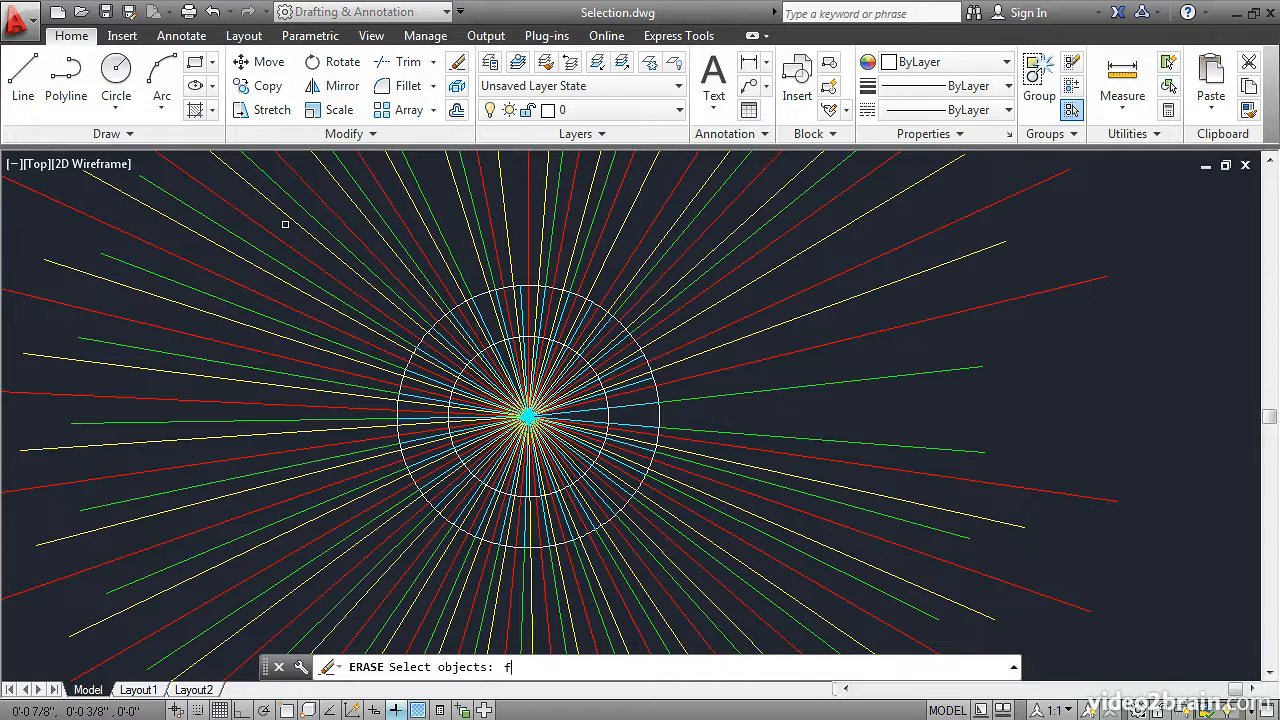
key("Return")
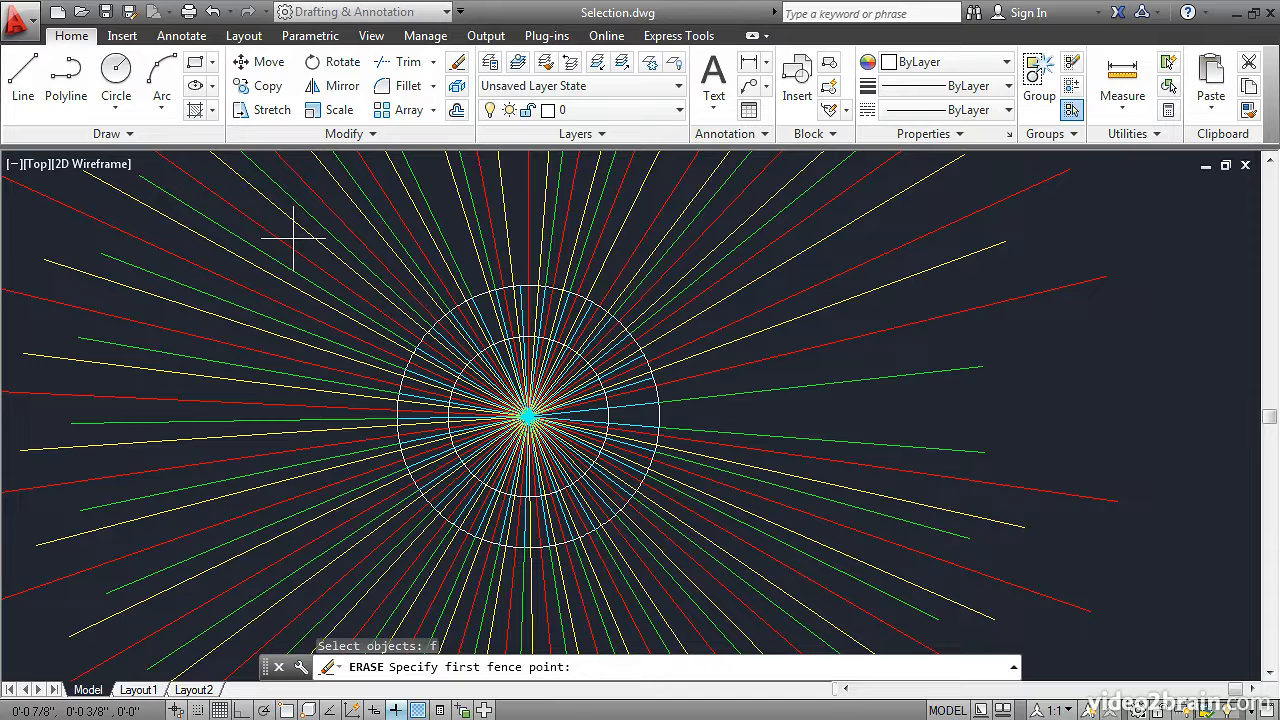
left_click(293, 238)
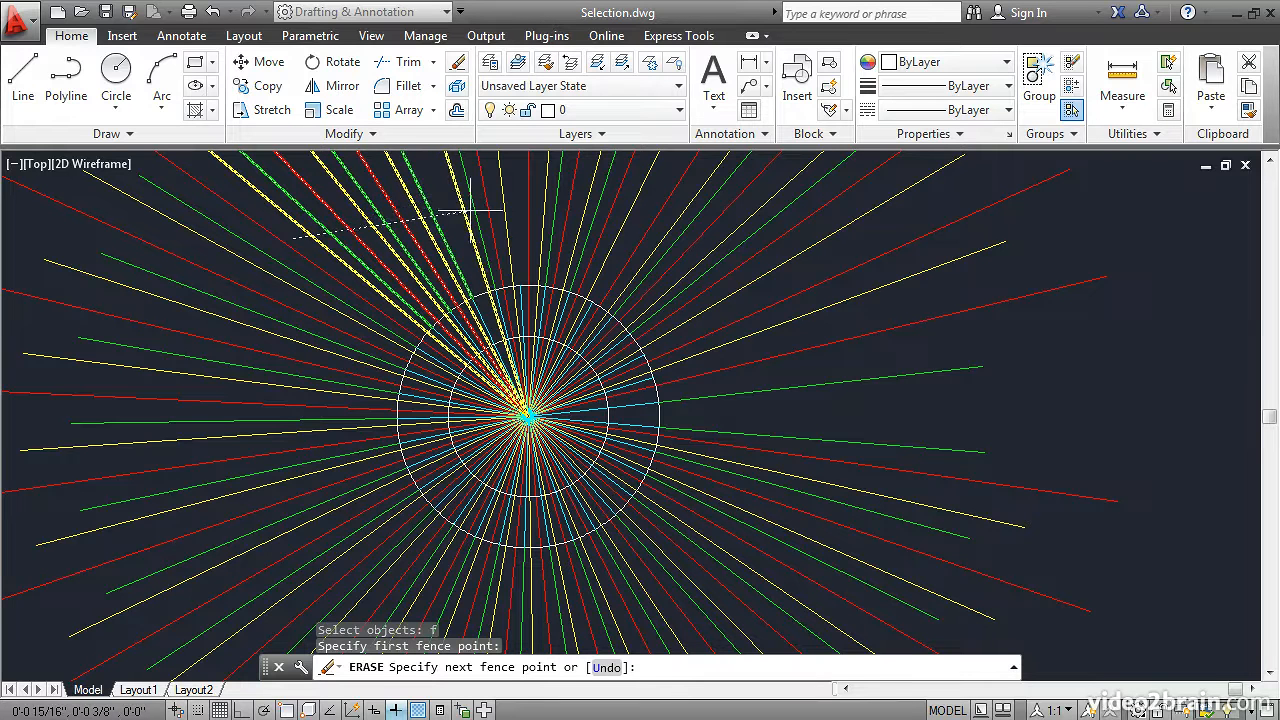
left_click(516, 205)
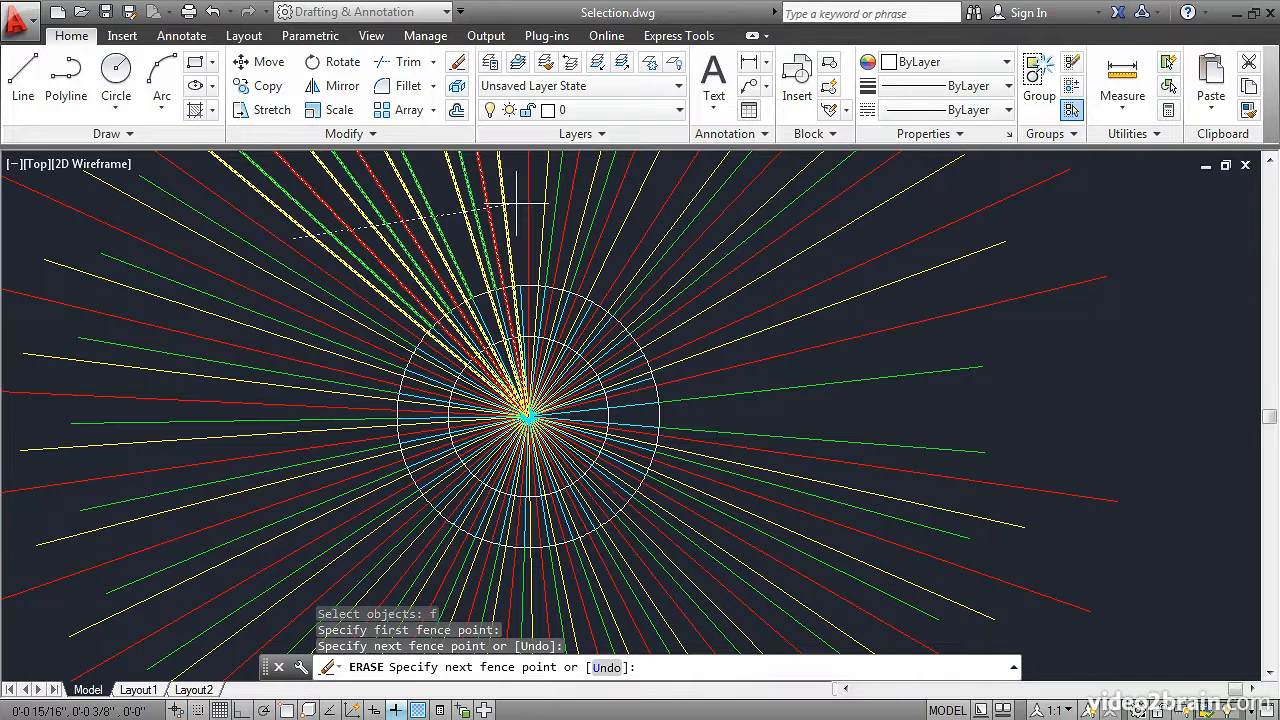
left_click(718, 295)
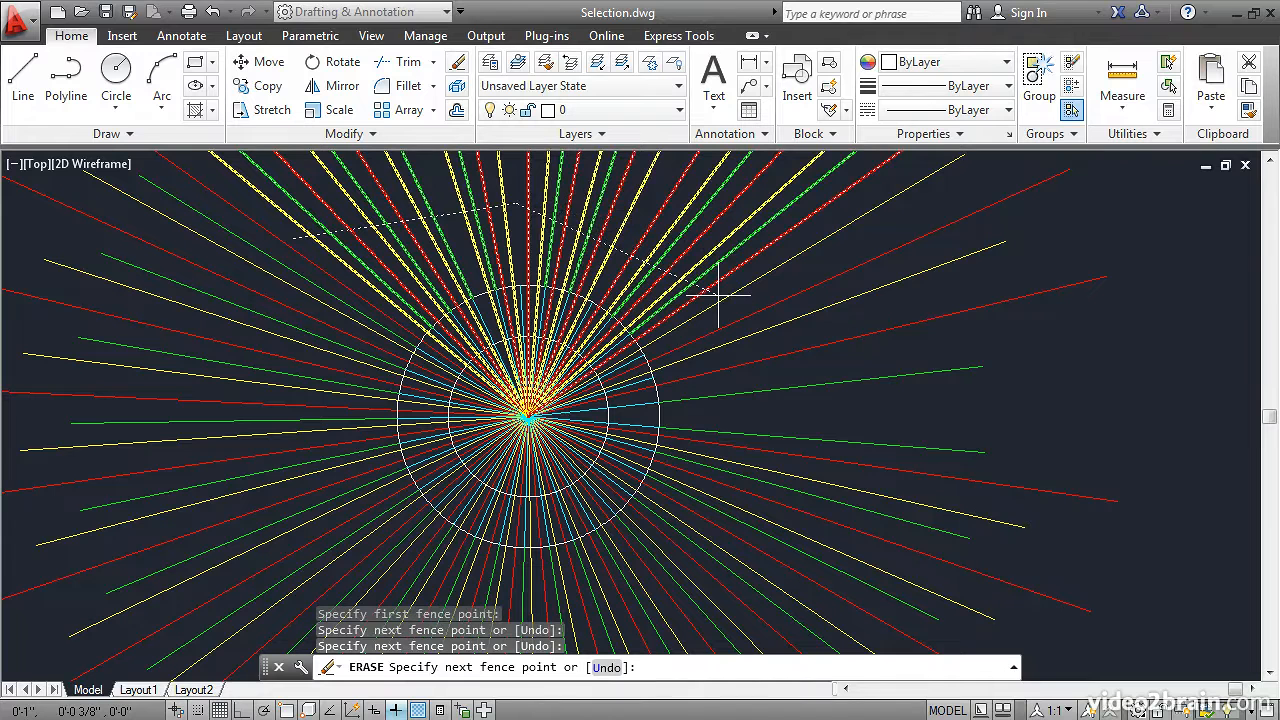
left_click(736, 532)
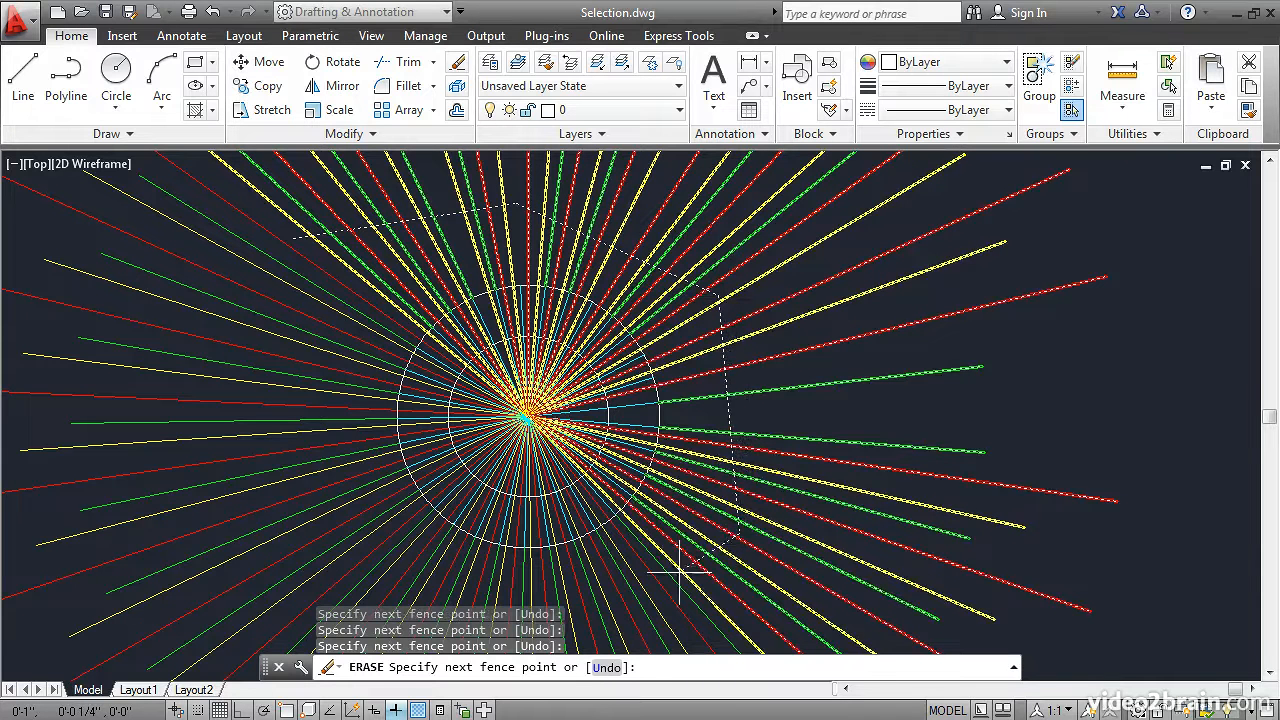
left_click(352, 582)
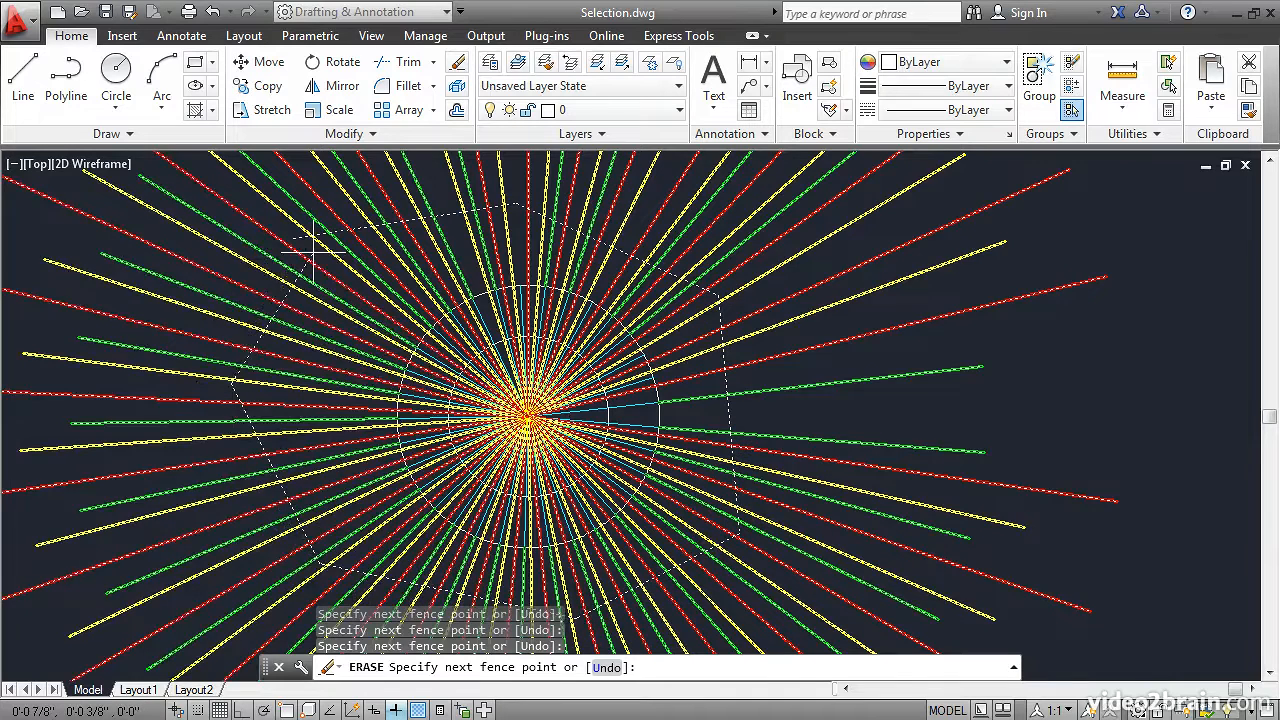
key("Return")
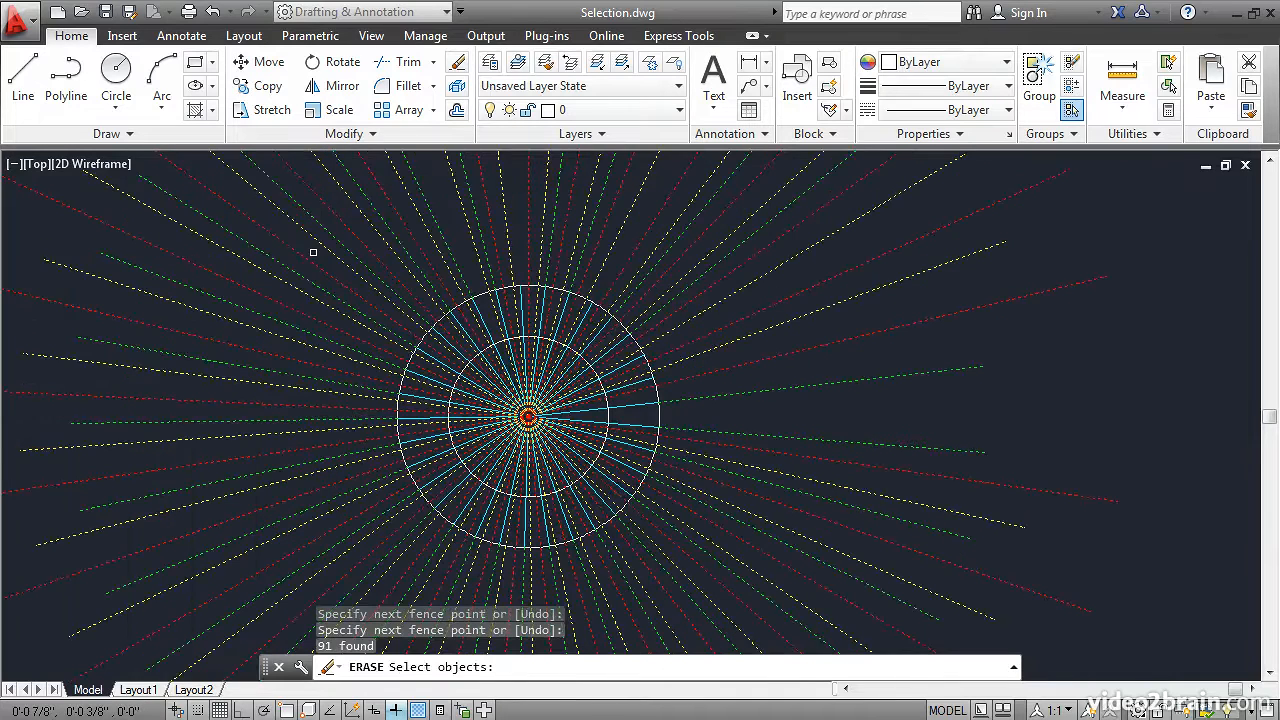
key("Return")
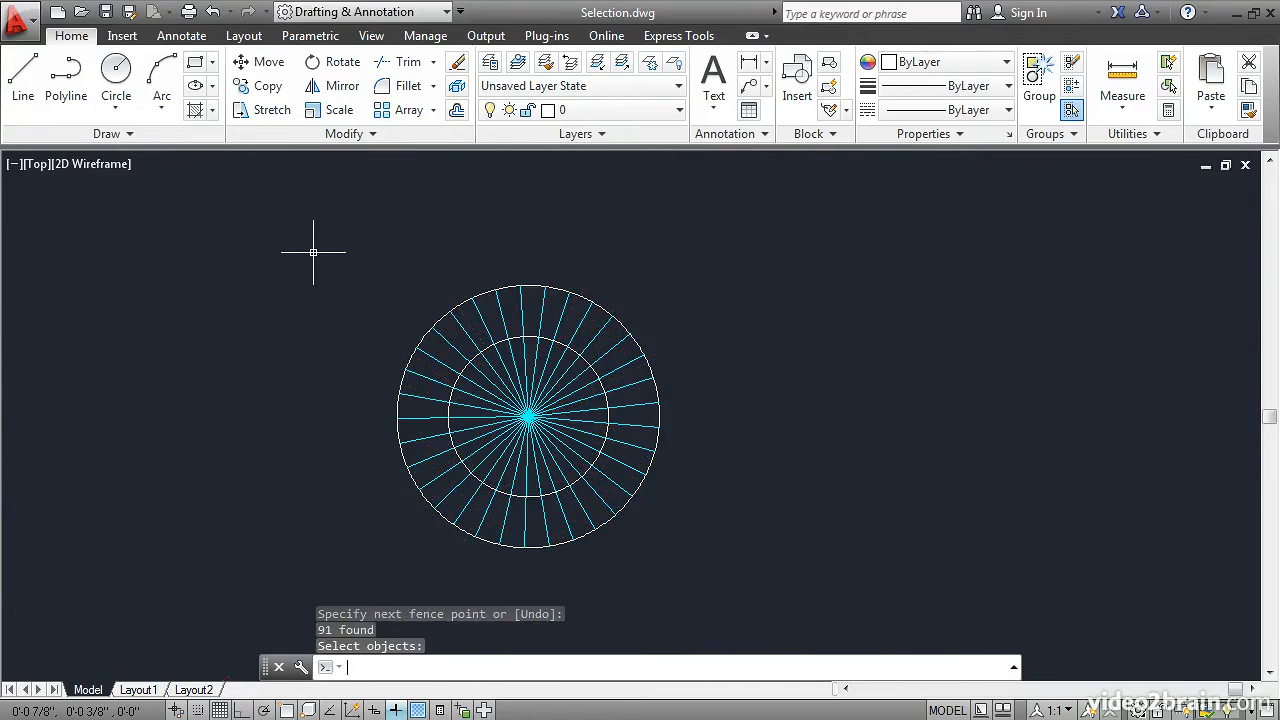
left_click(212, 11)
mouse_move(351, 206)
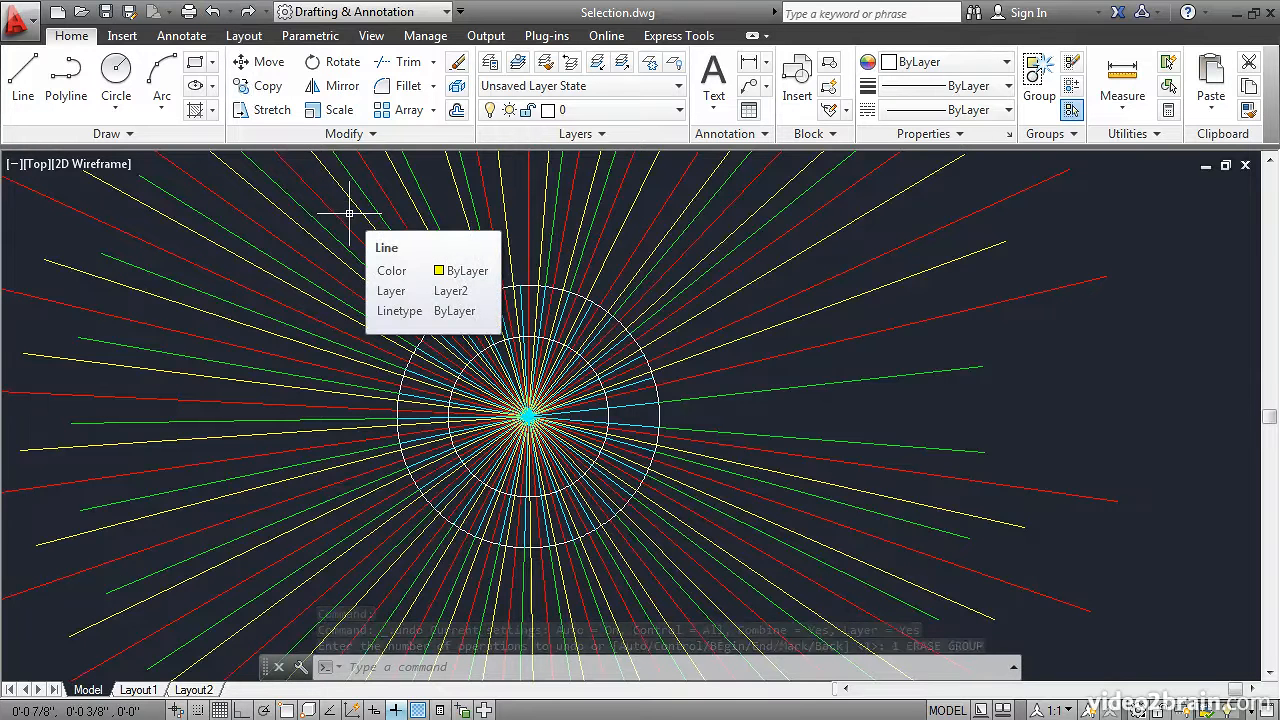
Select all objects for Erase, then remove two individually picked red lines above the circles from the selection
left_click(456, 64)
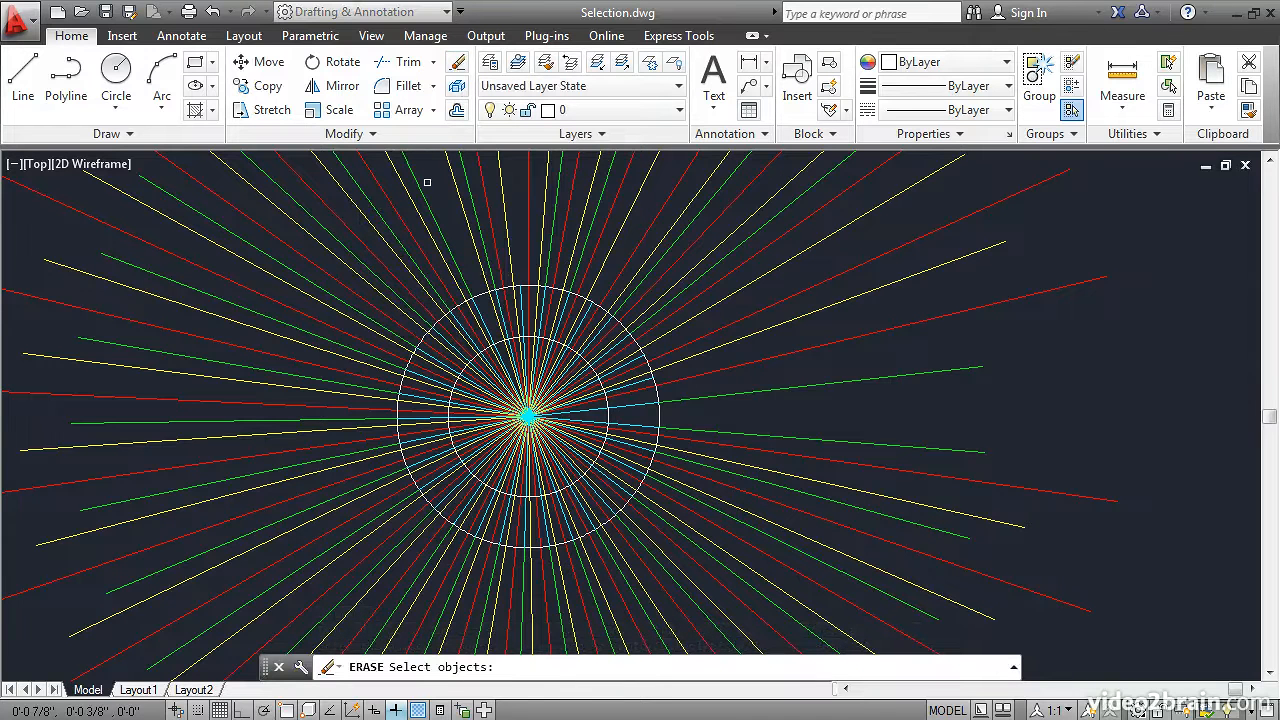
type("all")
key("Return")
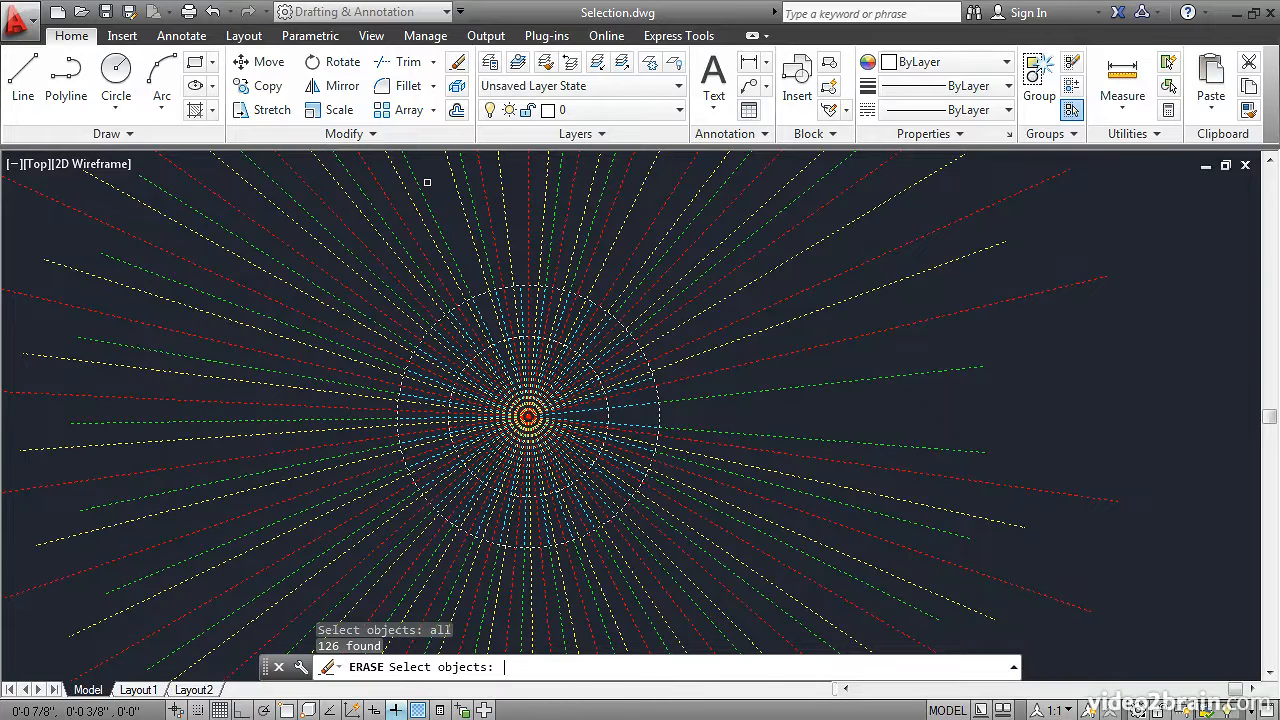
type("r")
key("Return")
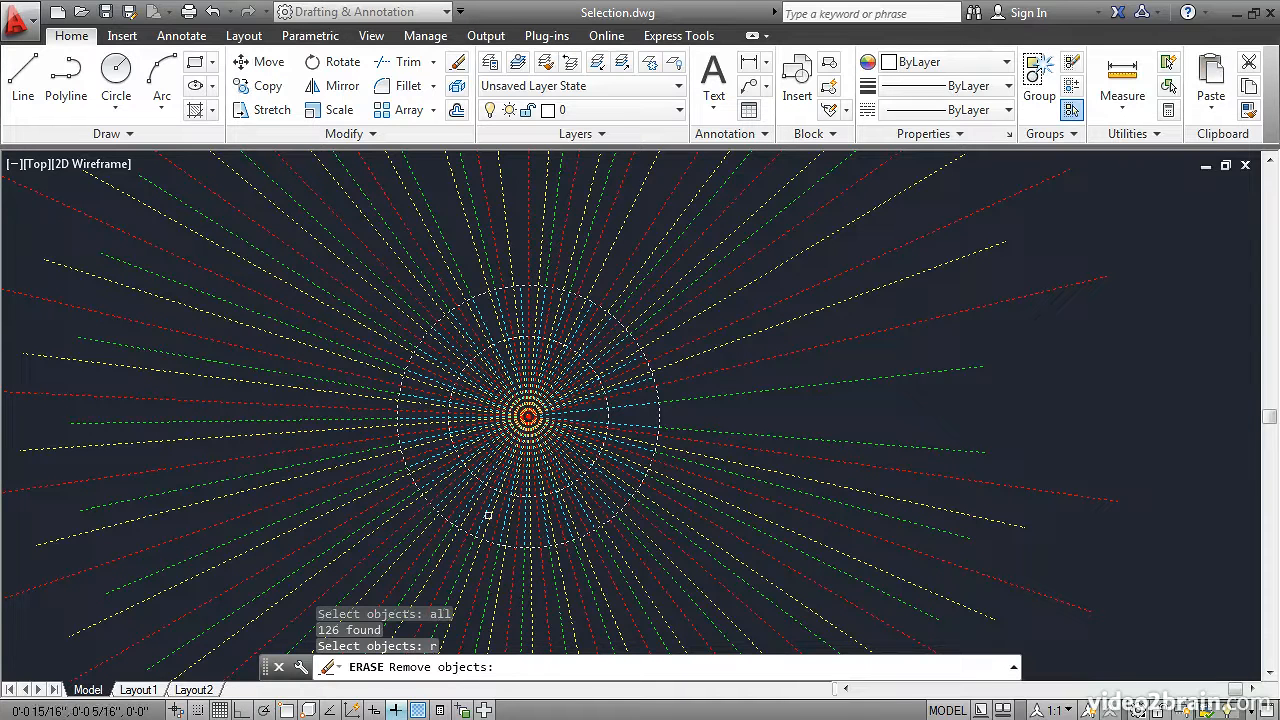
left_click(427, 256)
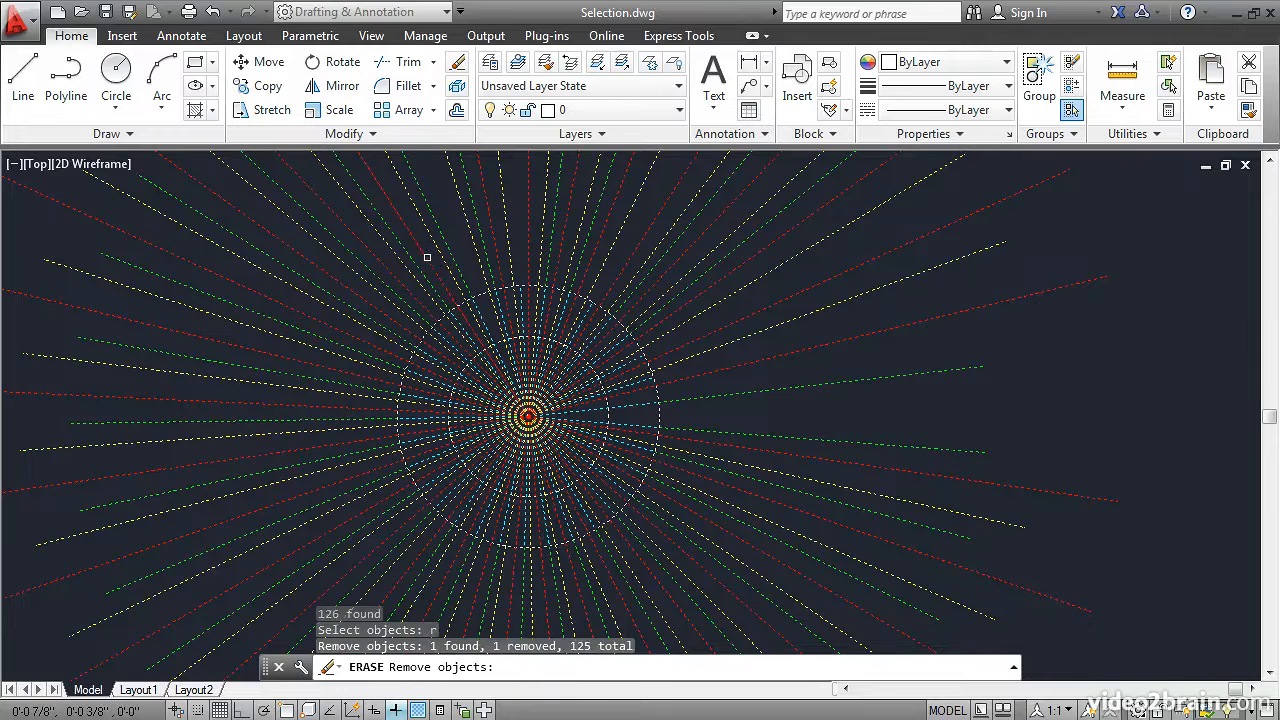
left_click(493, 243)
Remove the lines crossing just above the circles with a crossing selection, and the inner circle and enclosed short cyan lines with a window
left_click(629, 236)
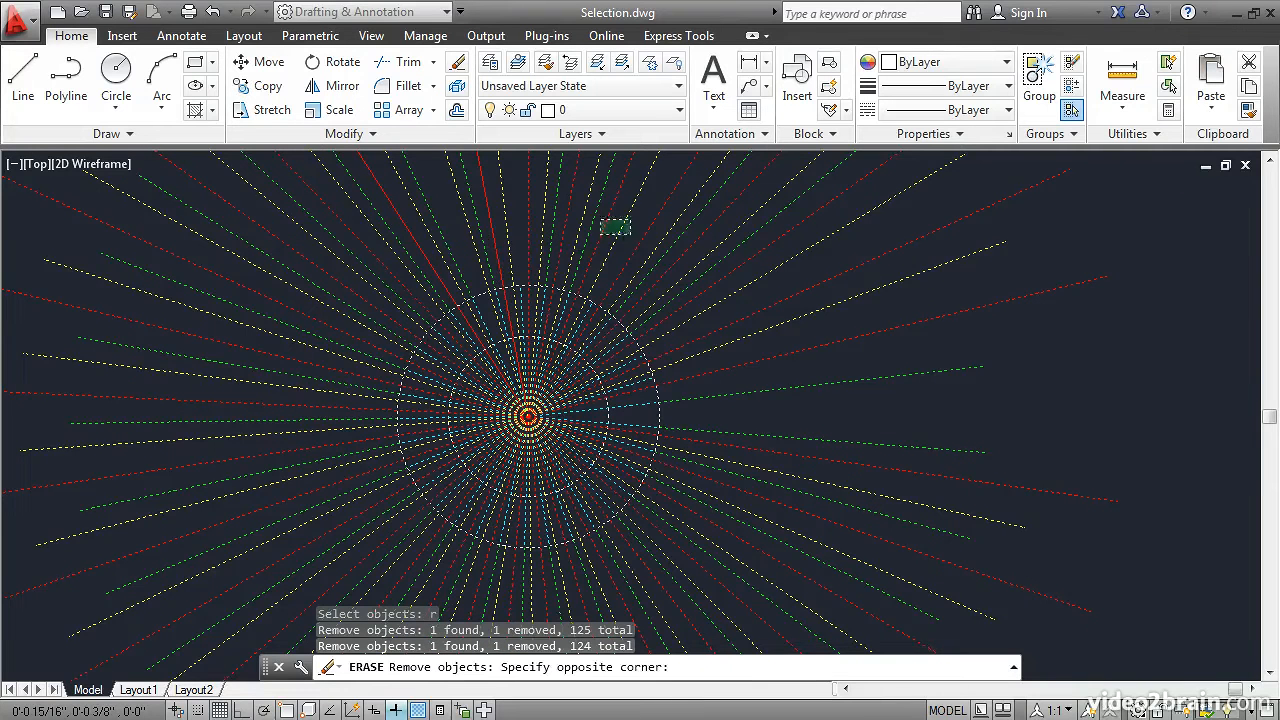
left_click(539, 190)
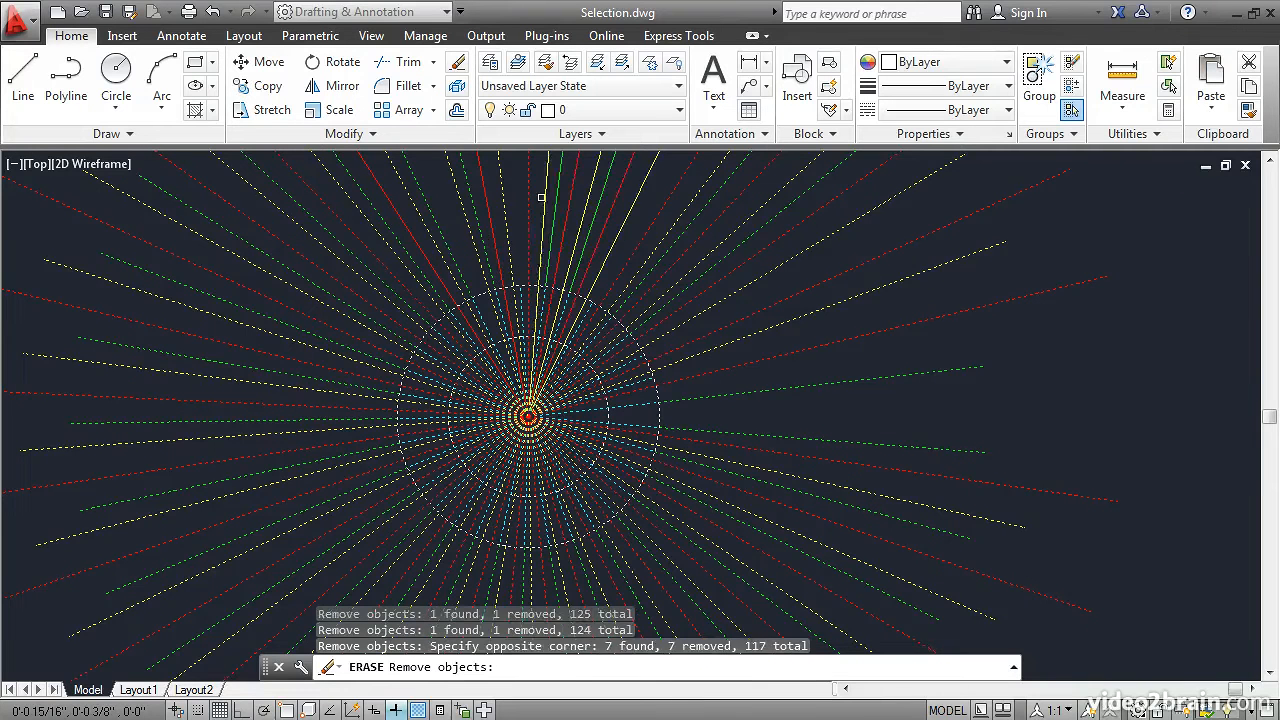
left_click(400, 317)
left_click(624, 506)
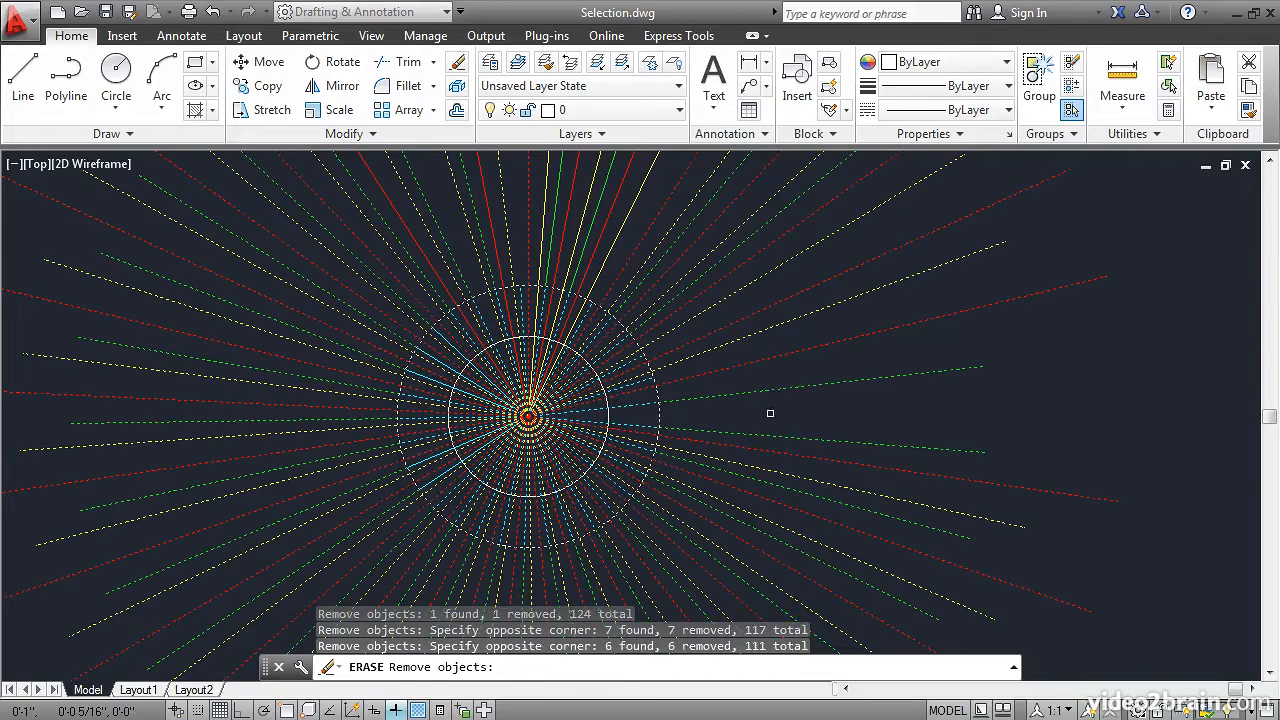
Remove the lines to the lower right of the circles from the selection with a fence, and erase everything still selected
type("f")
key("Return")
left_click(708, 506)
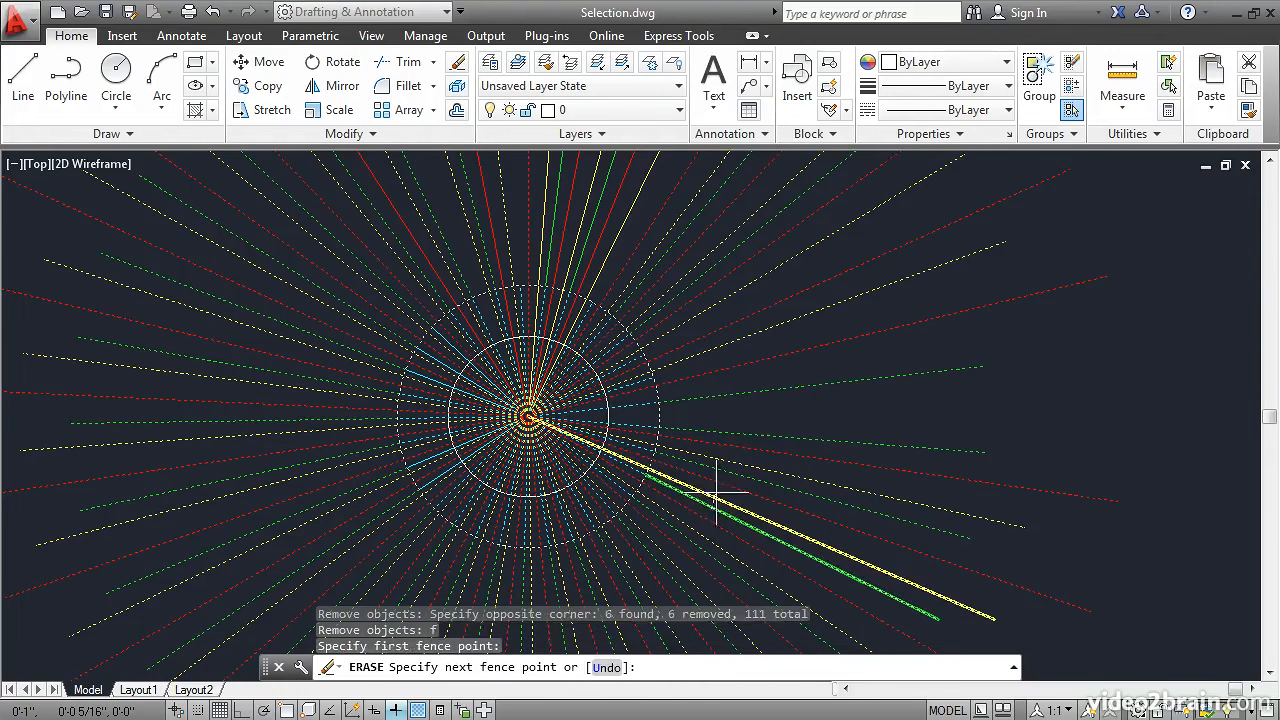
left_click(743, 418)
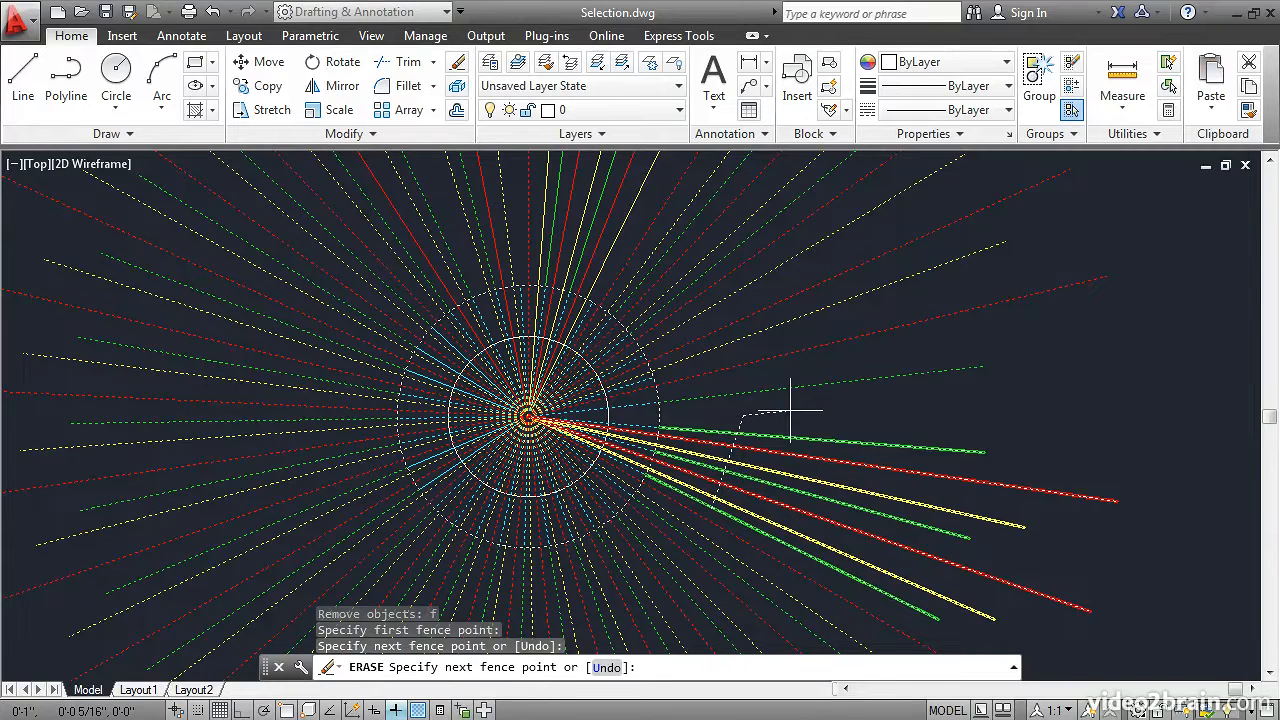
key("Return")
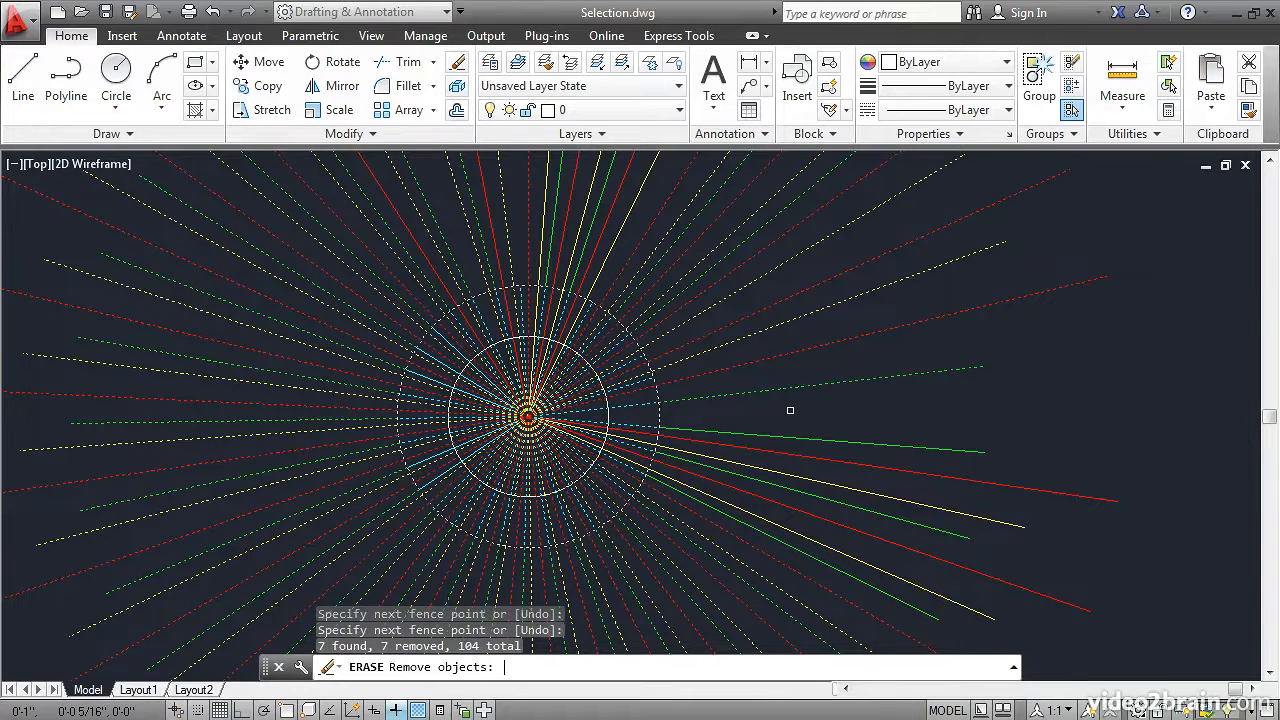
key("Return")
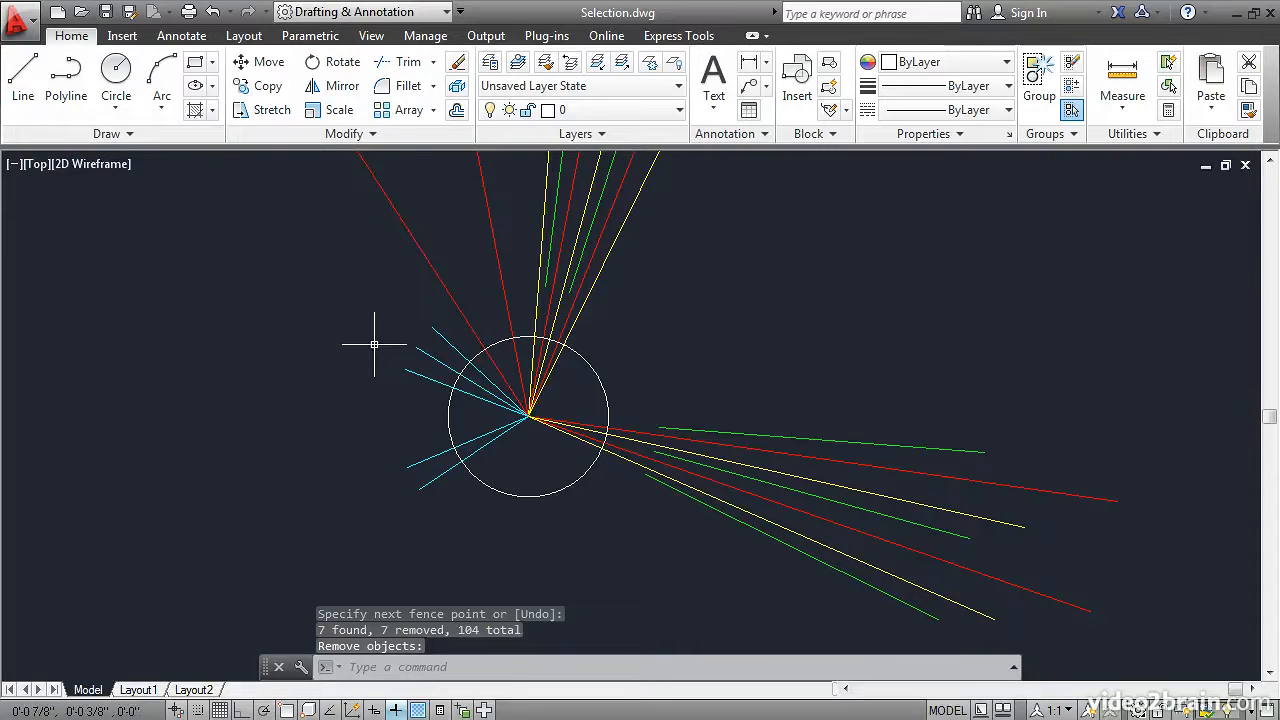
Draw two small circles side by side in the empty area right of the remaining circle, the second one smaller
left_click(116, 76)
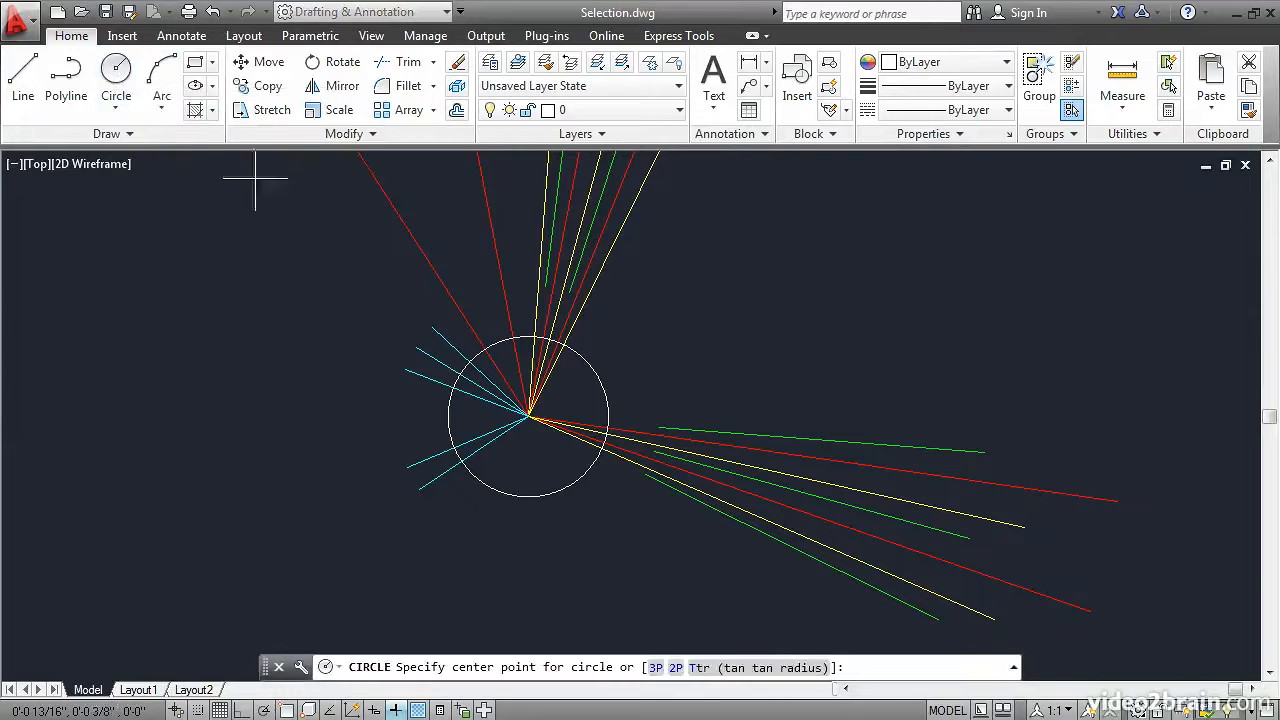
left_click(732, 336)
left_click(721, 368)
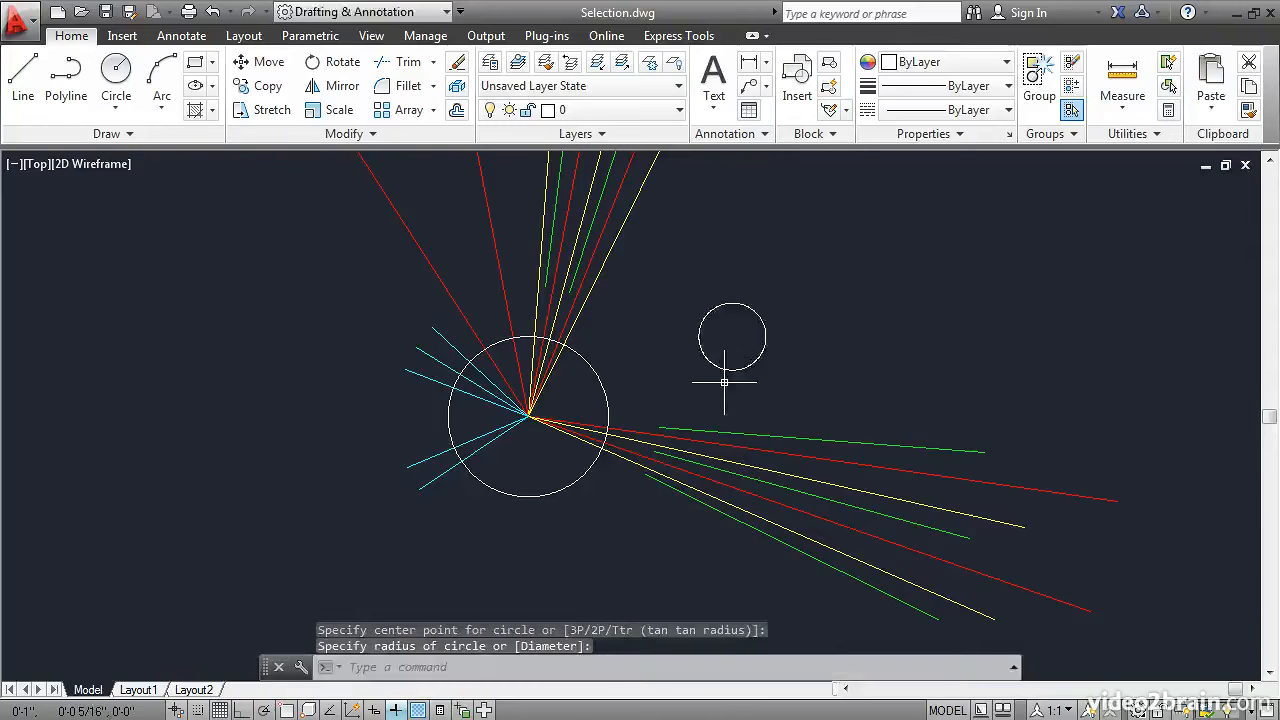
key("Return")
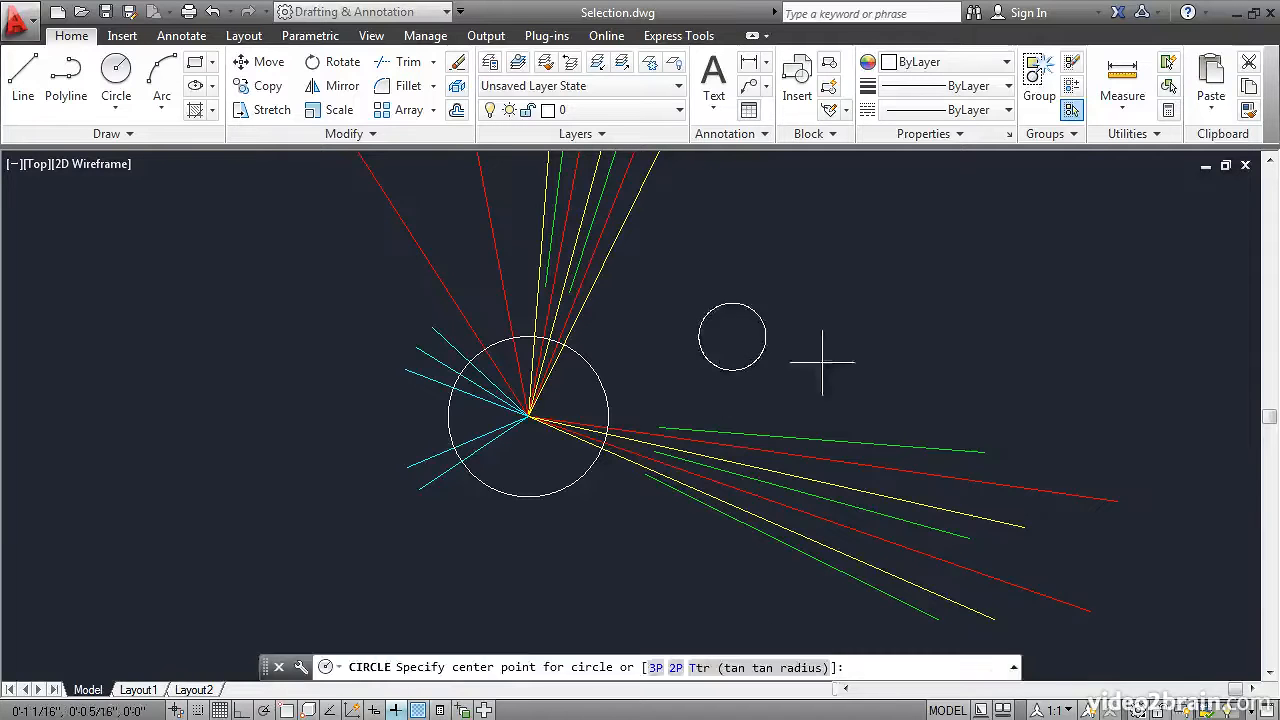
left_click(847, 325)
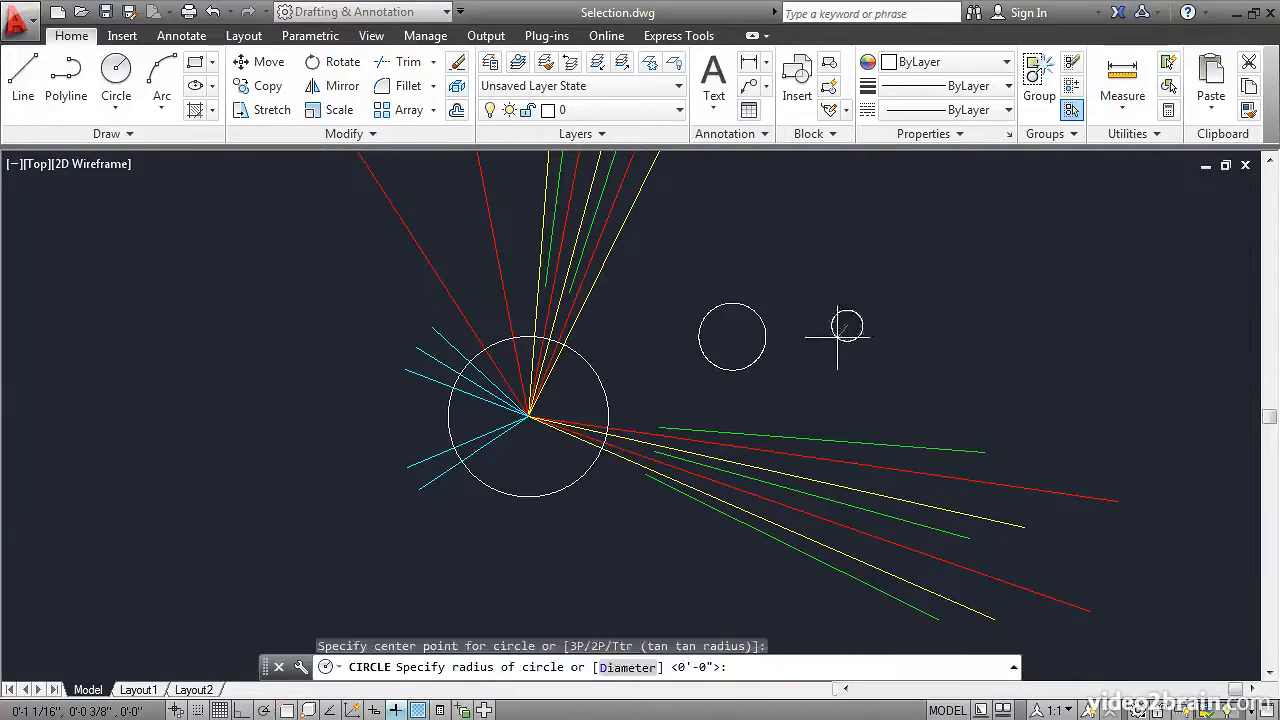
left_click(833, 342)
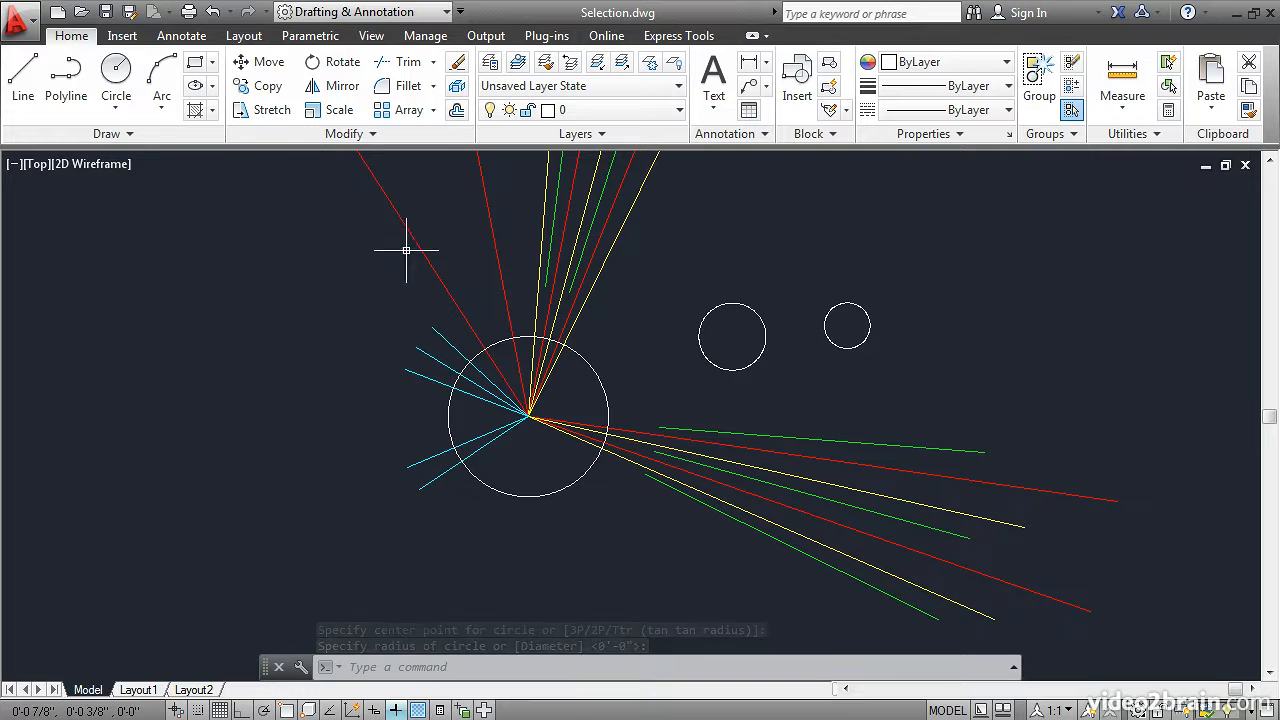
Copy the last drawn circle, chosen with the Last selection option, to two places farther right, one above the other
left_click(272, 86)
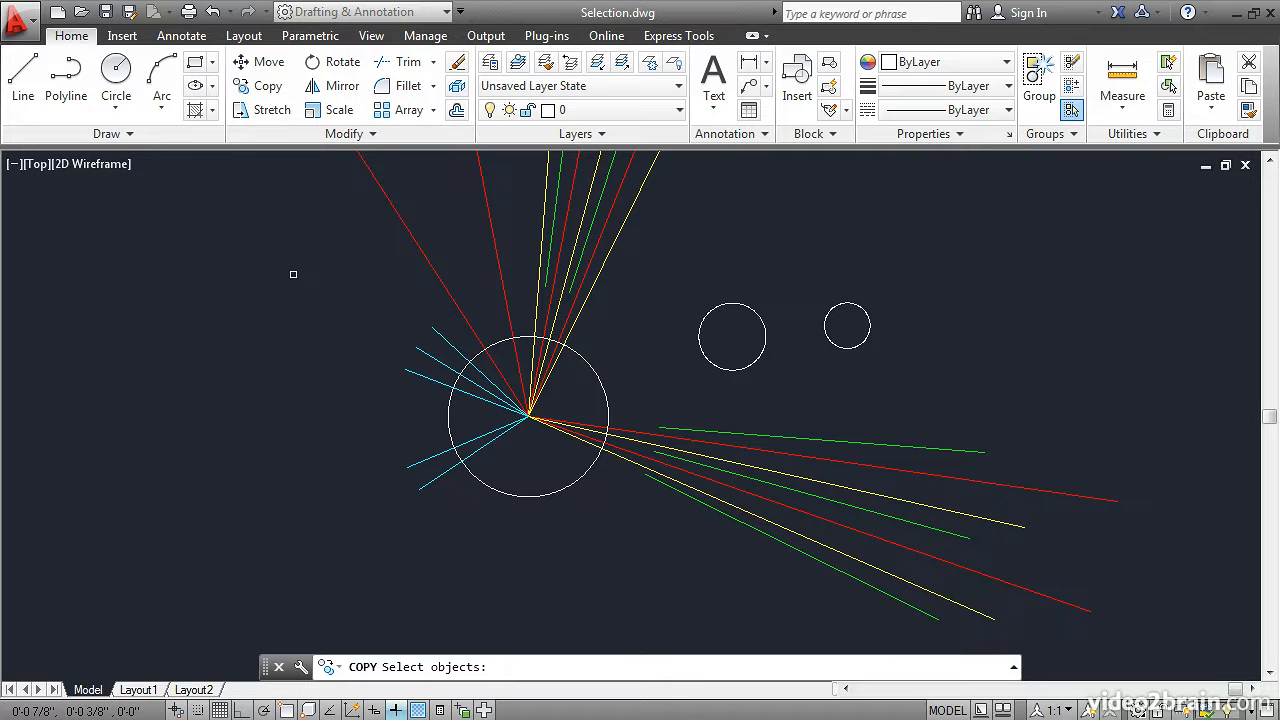
type("l")
key("Return")
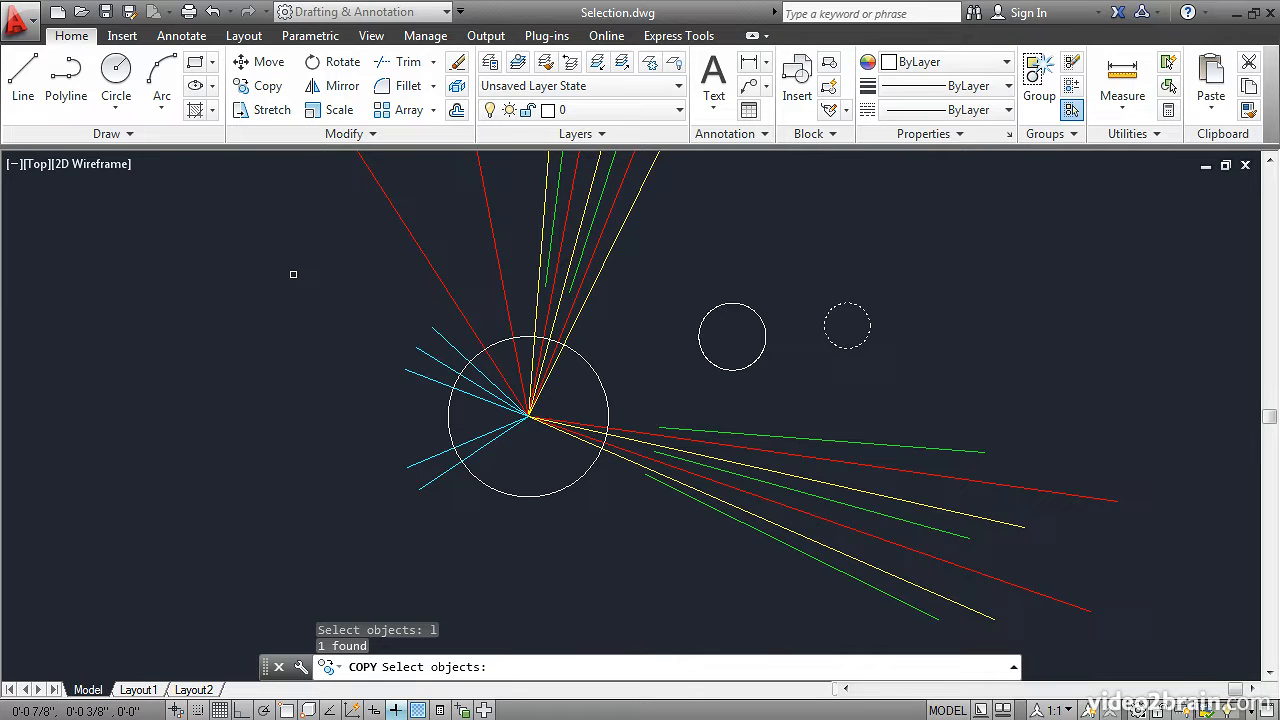
key("Return")
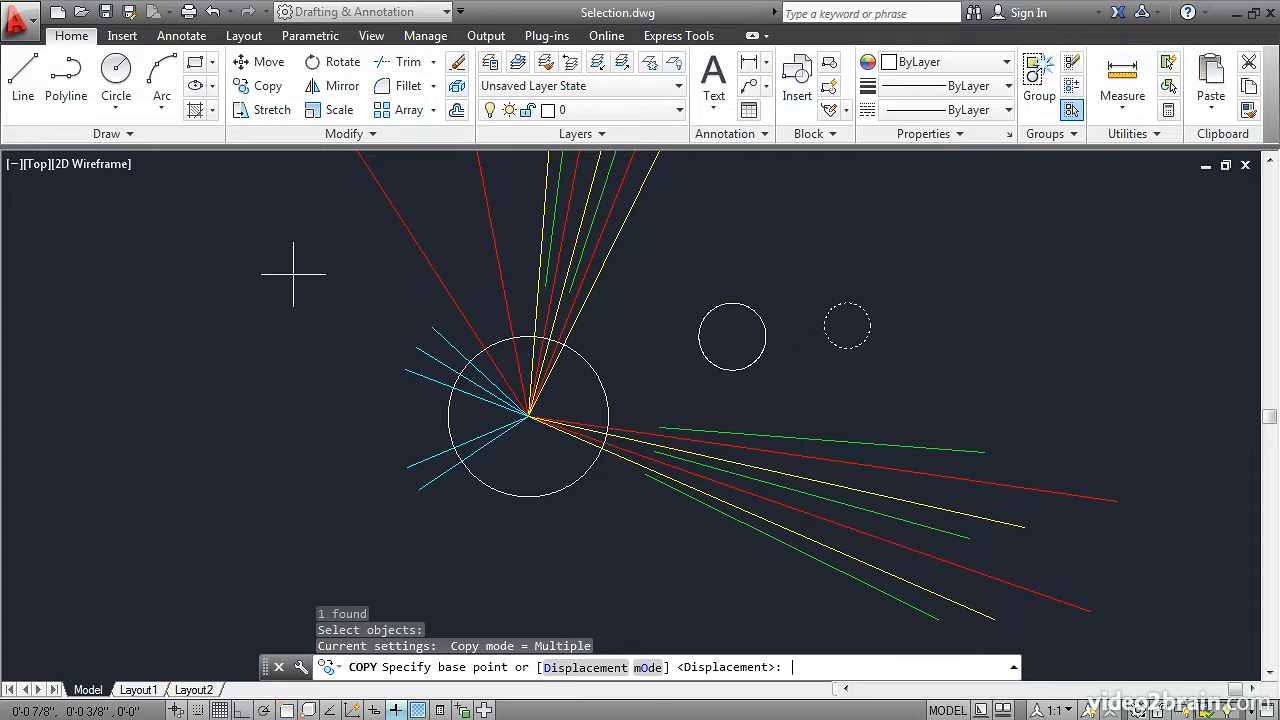
left_click(801, 243)
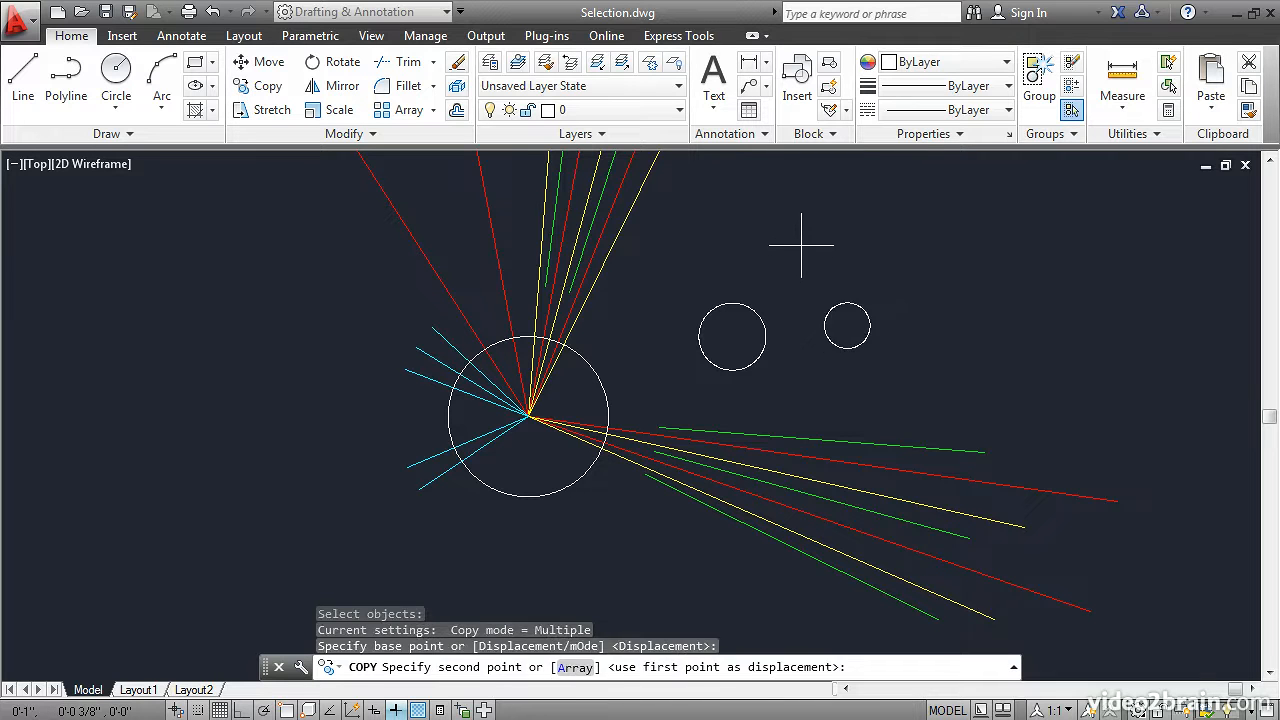
left_click(973, 211)
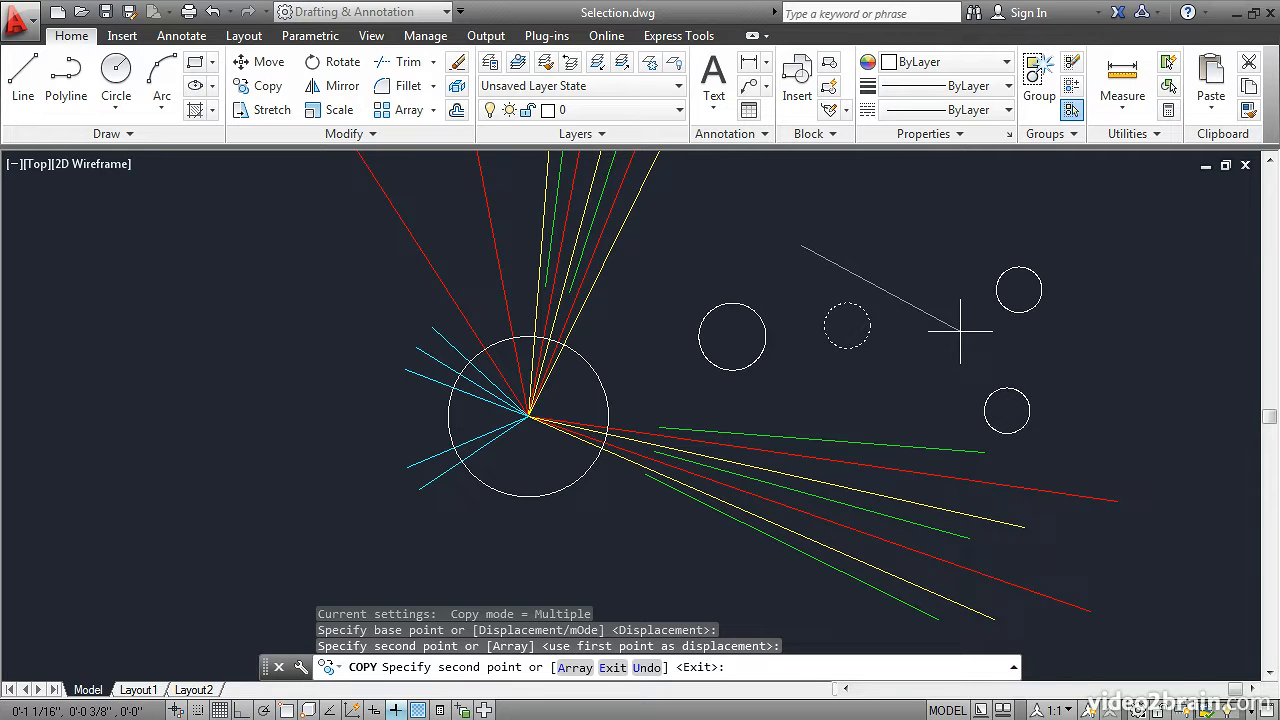
left_click(960, 330)
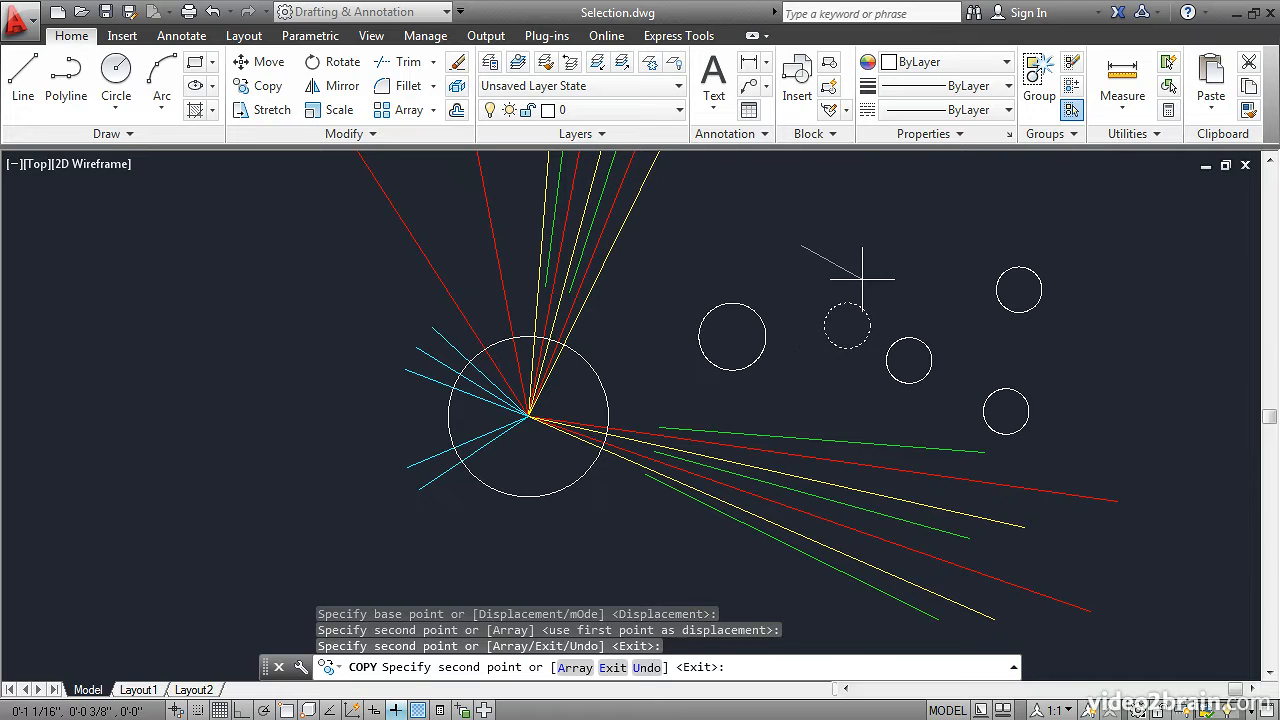
key("Return")
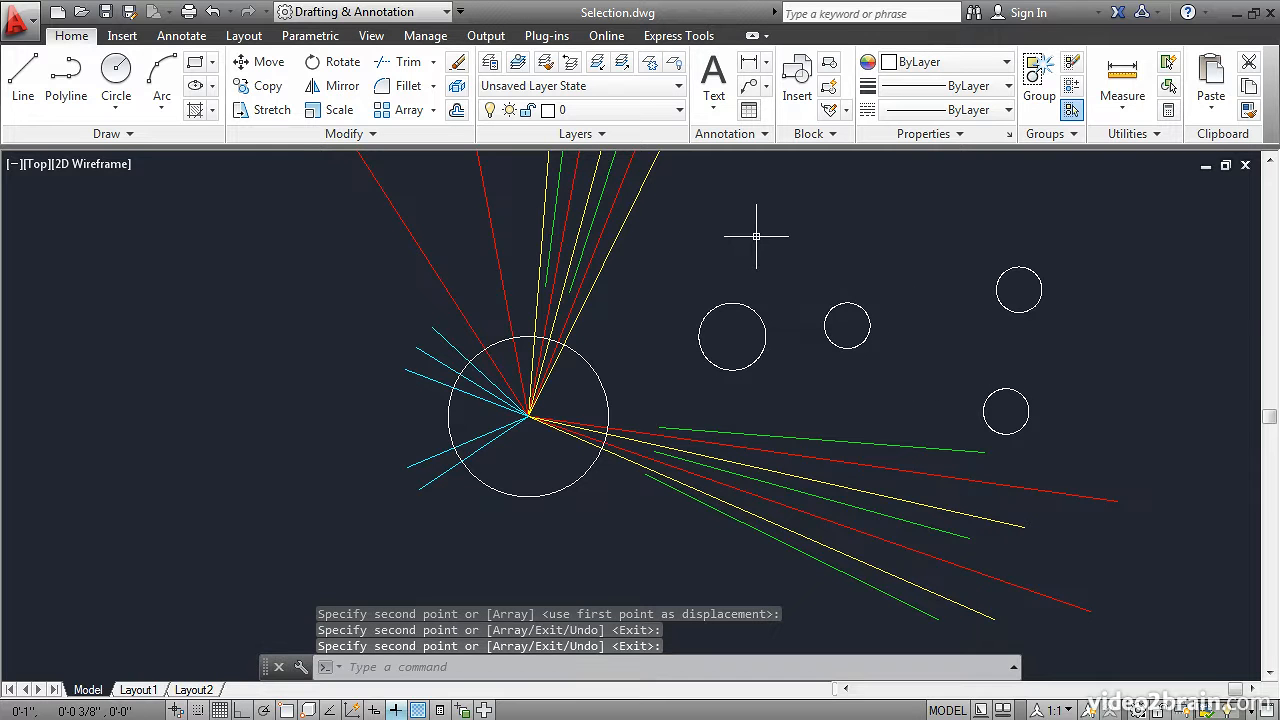
Move the original small circle up and slightly right, choosing it with the Previous selection option
left_click(268, 64)
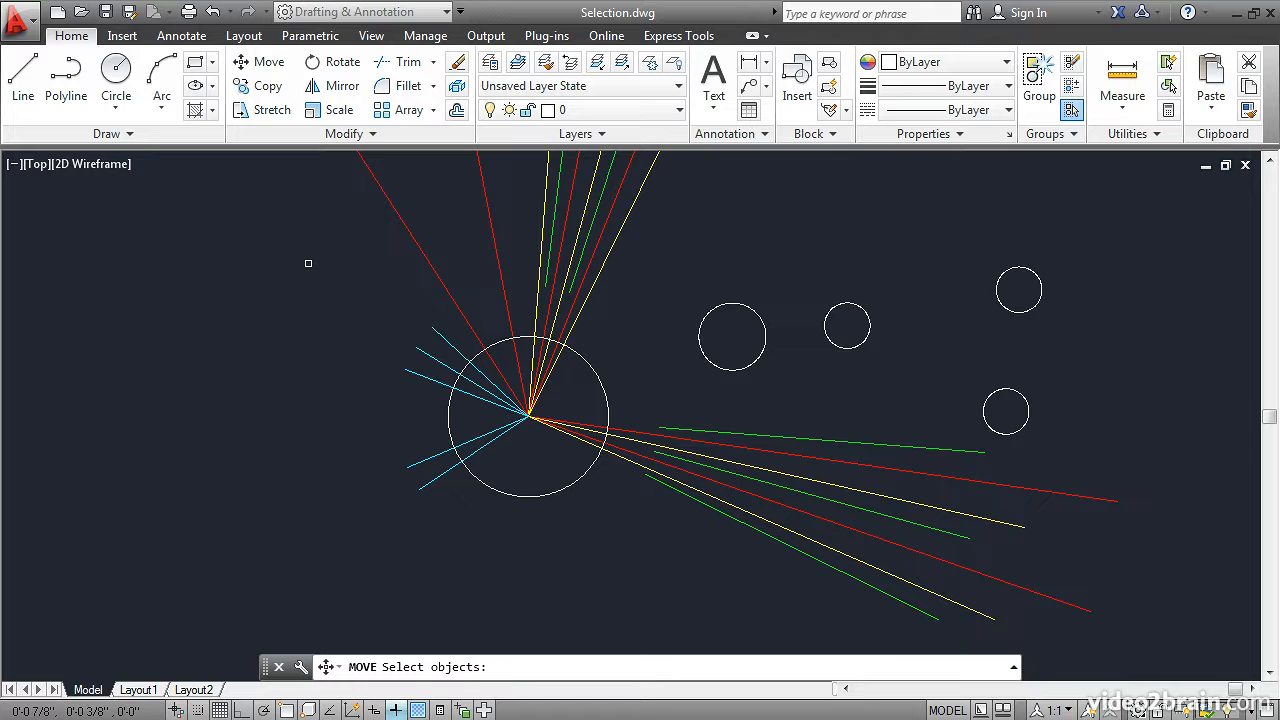
type("p")
key("Return")
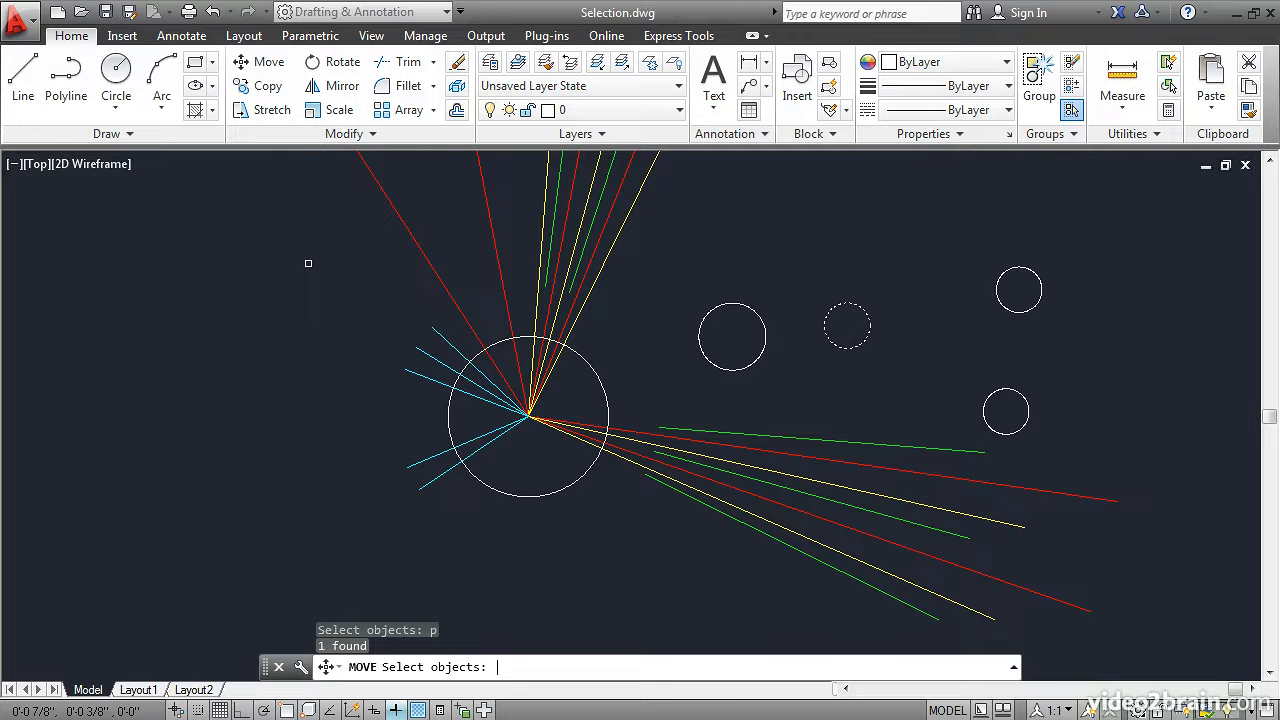
key("Return")
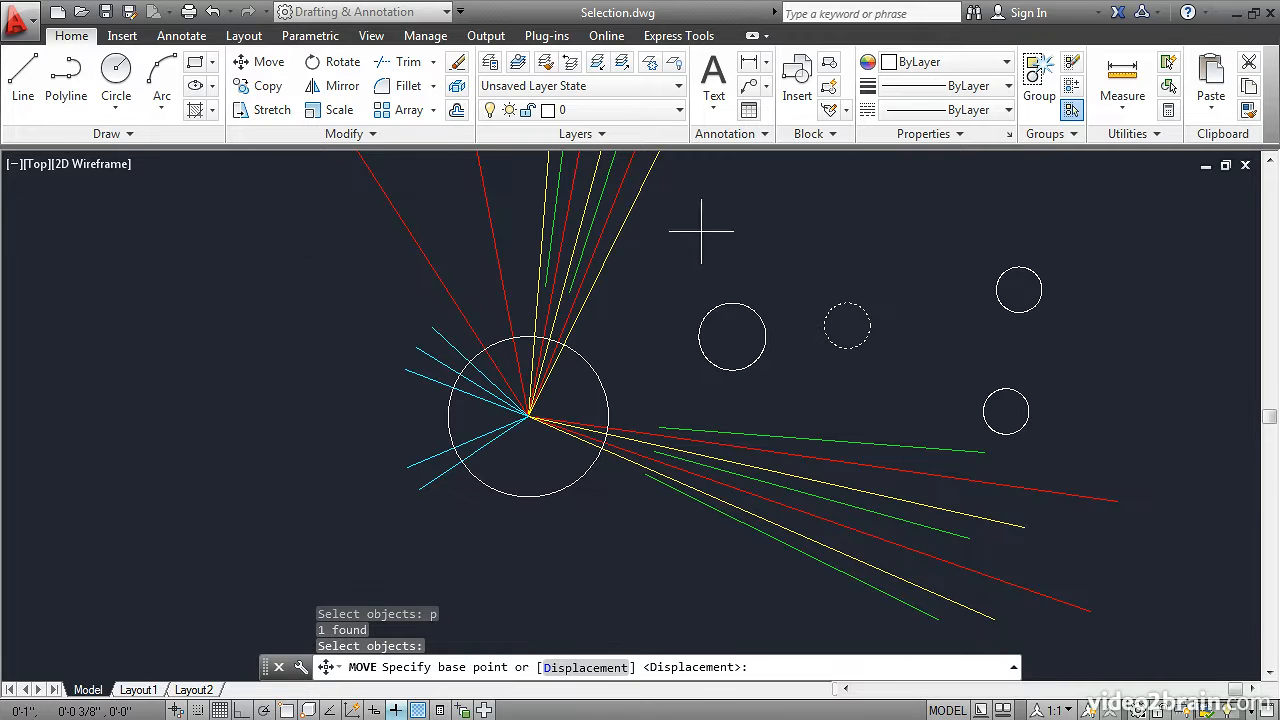
left_click(767, 257)
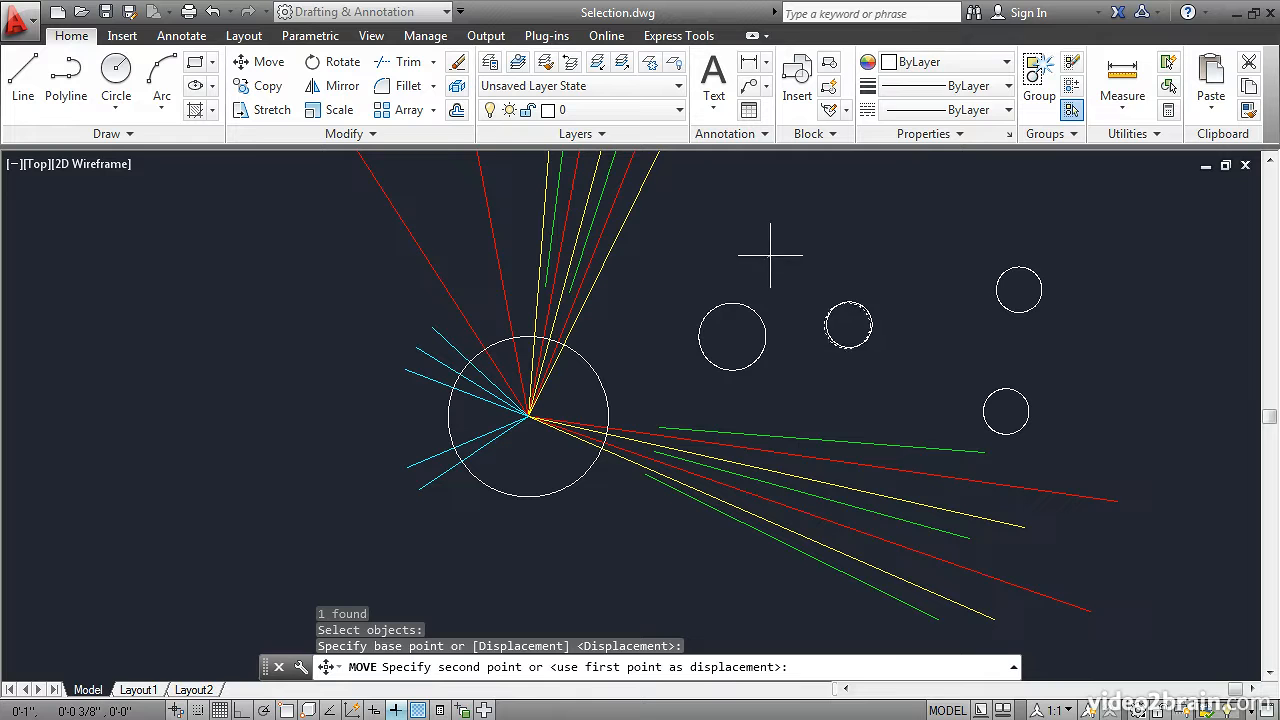
left_click(806, 172)
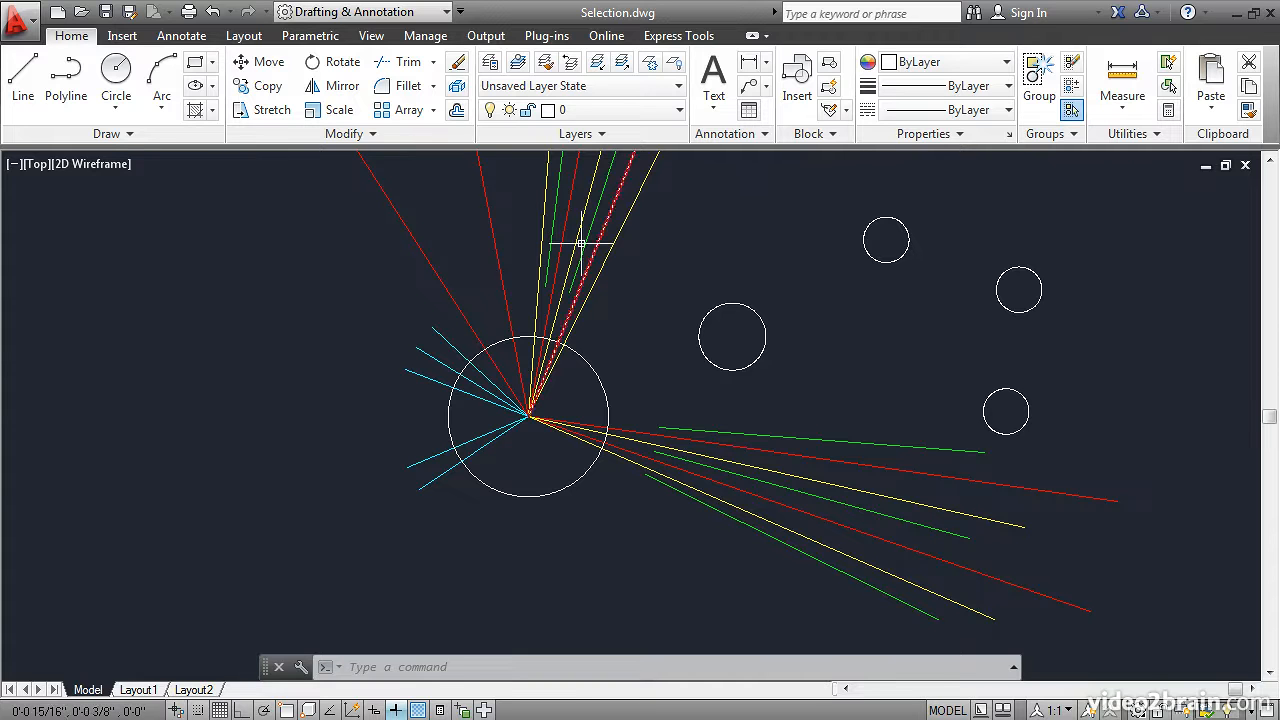
Move the two uppermost small circles together a short distance left and slightly down
left_click(272, 68)
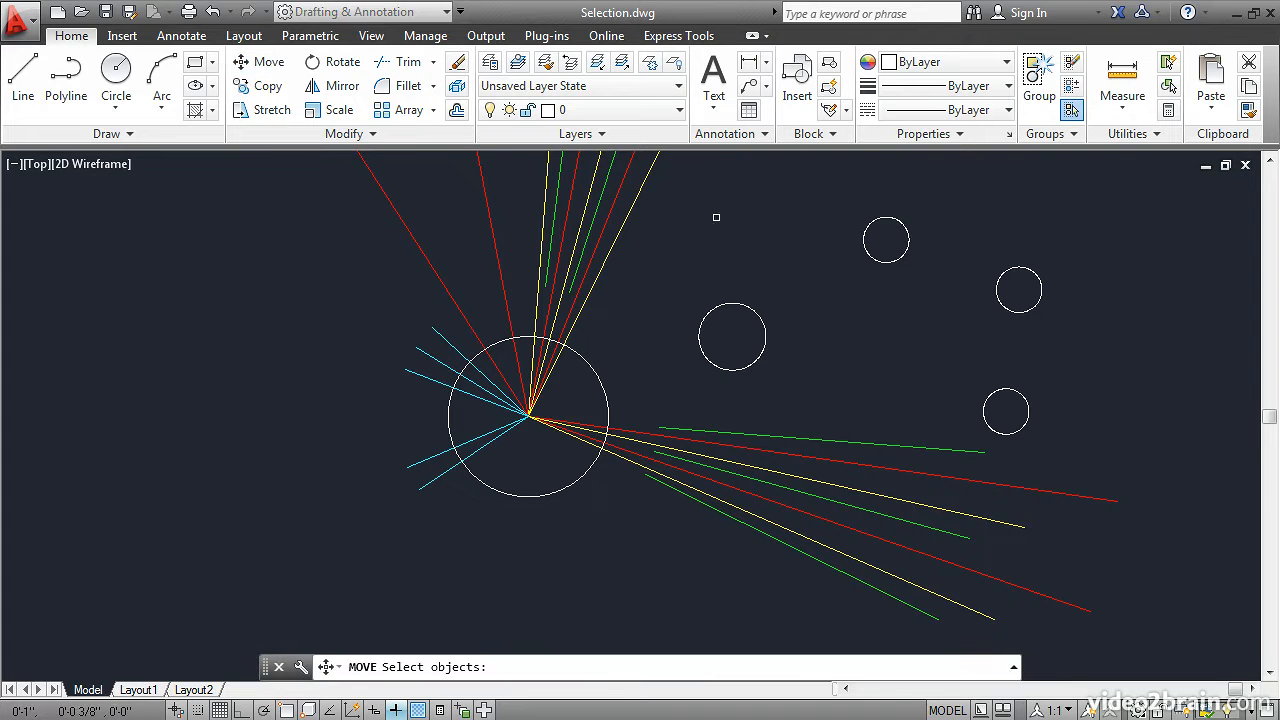
left_click(868, 256)
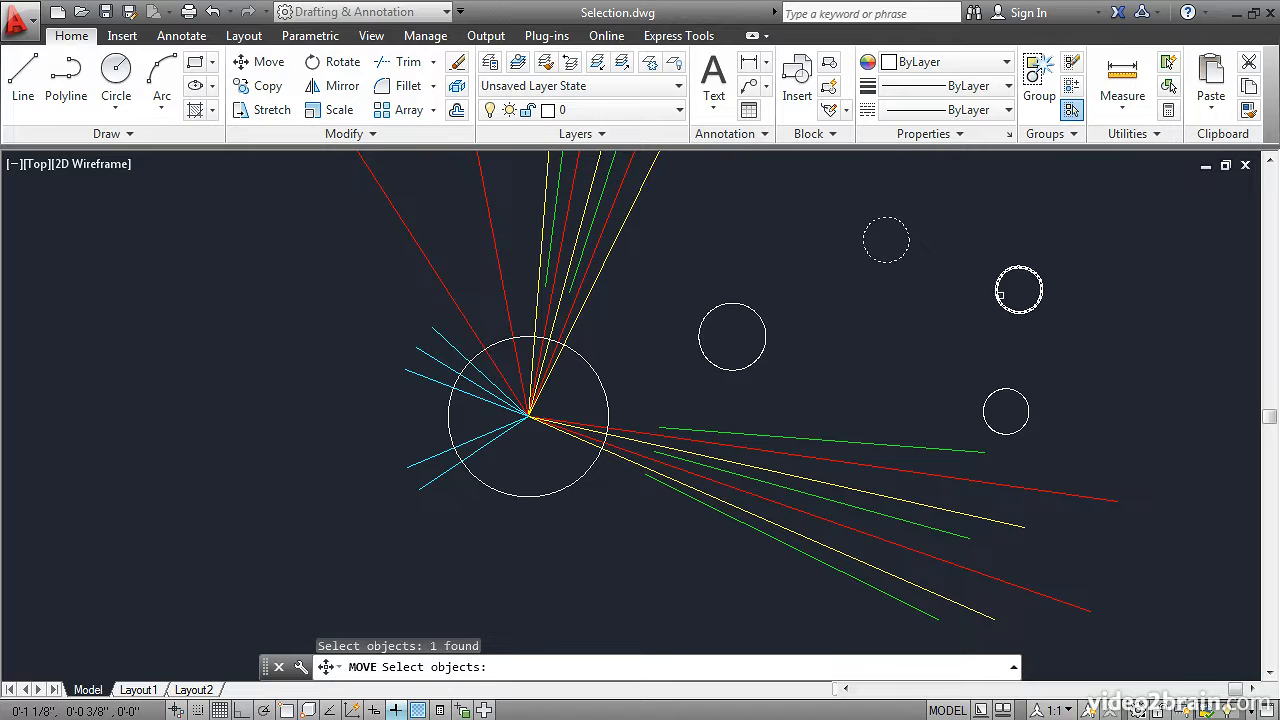
left_click(999, 296)
key("Return")
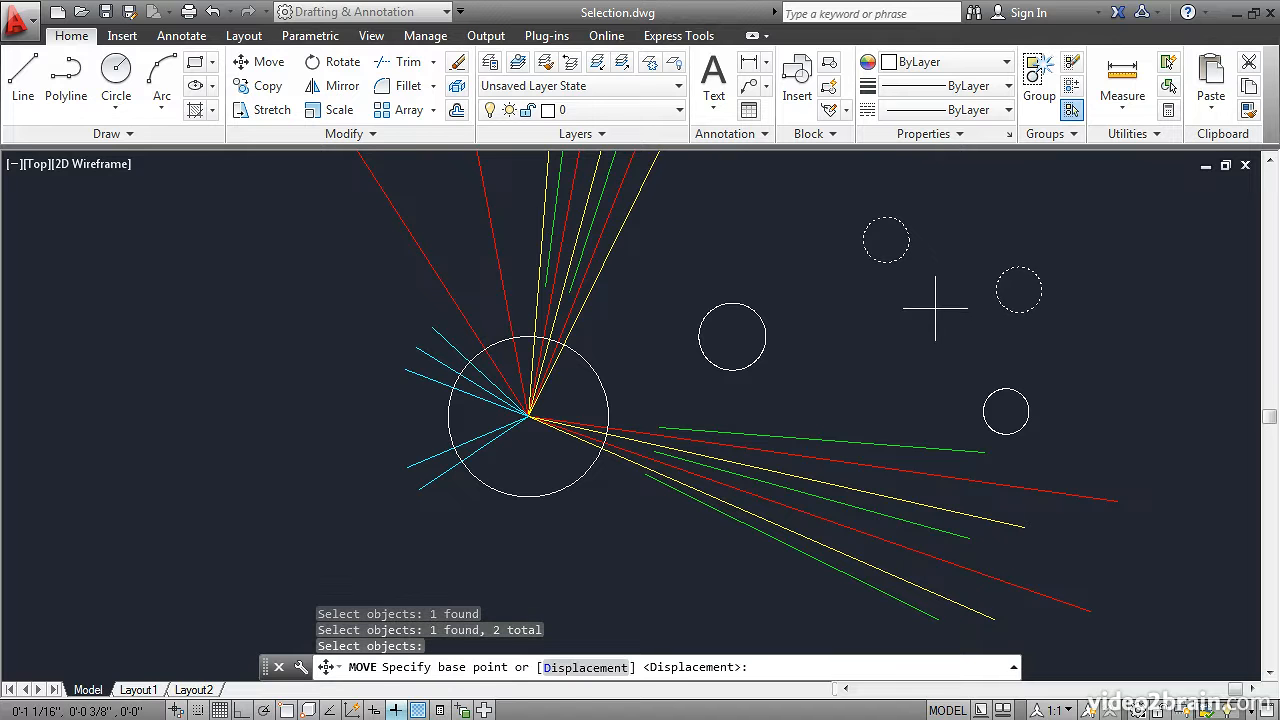
left_click(933, 297)
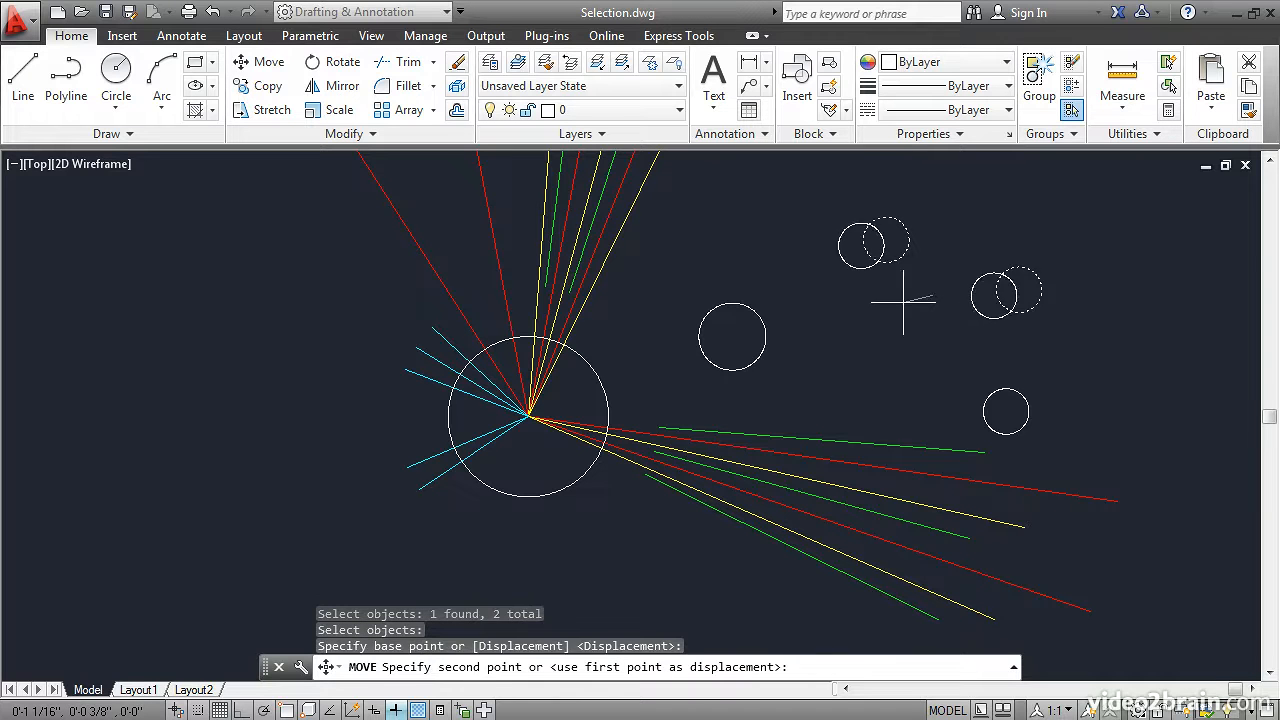
left_click(848, 316)
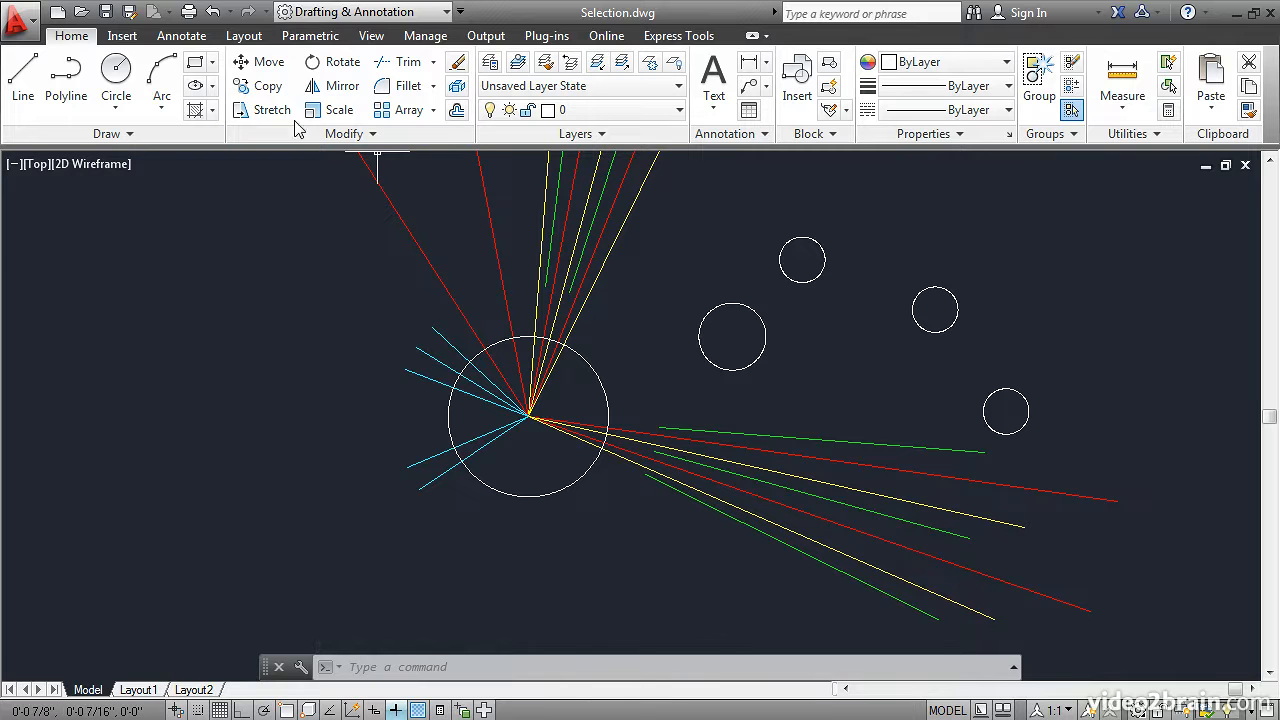
Copy the two previously moved small circles, chosen with the Previous selection option, a short distance up and to the right
left_click(262, 86)
type("p")
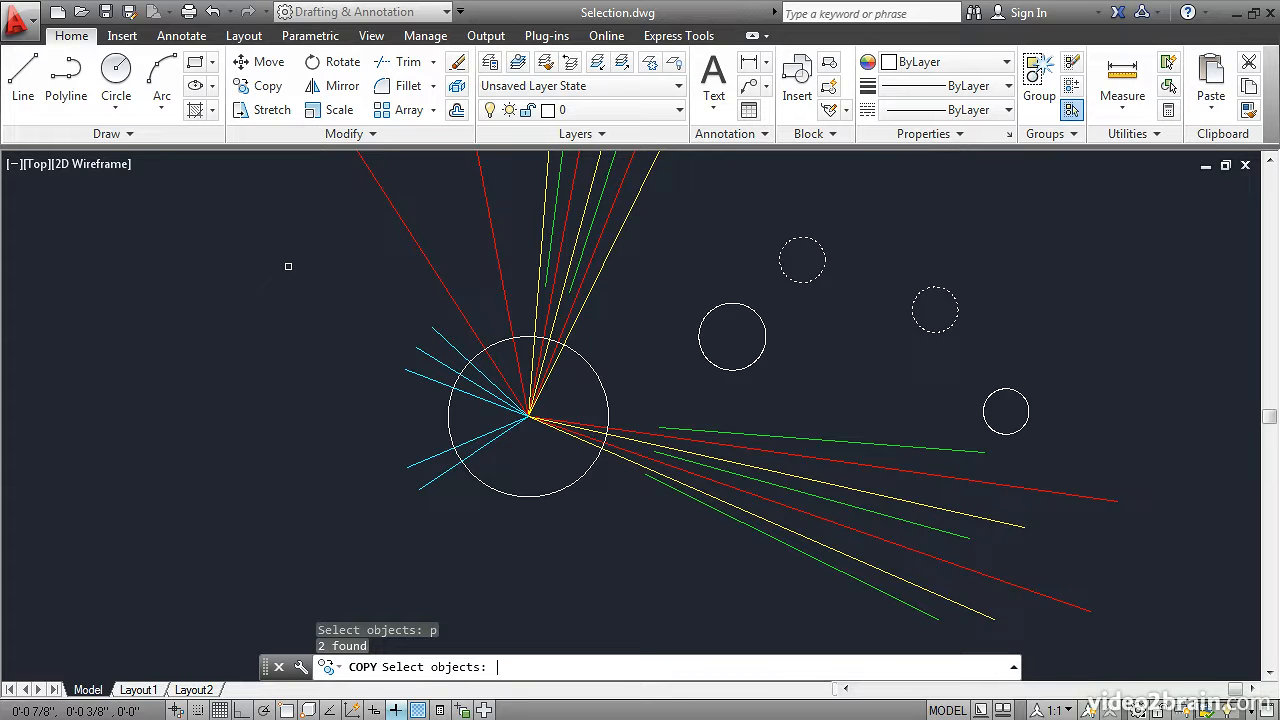
key("Return")
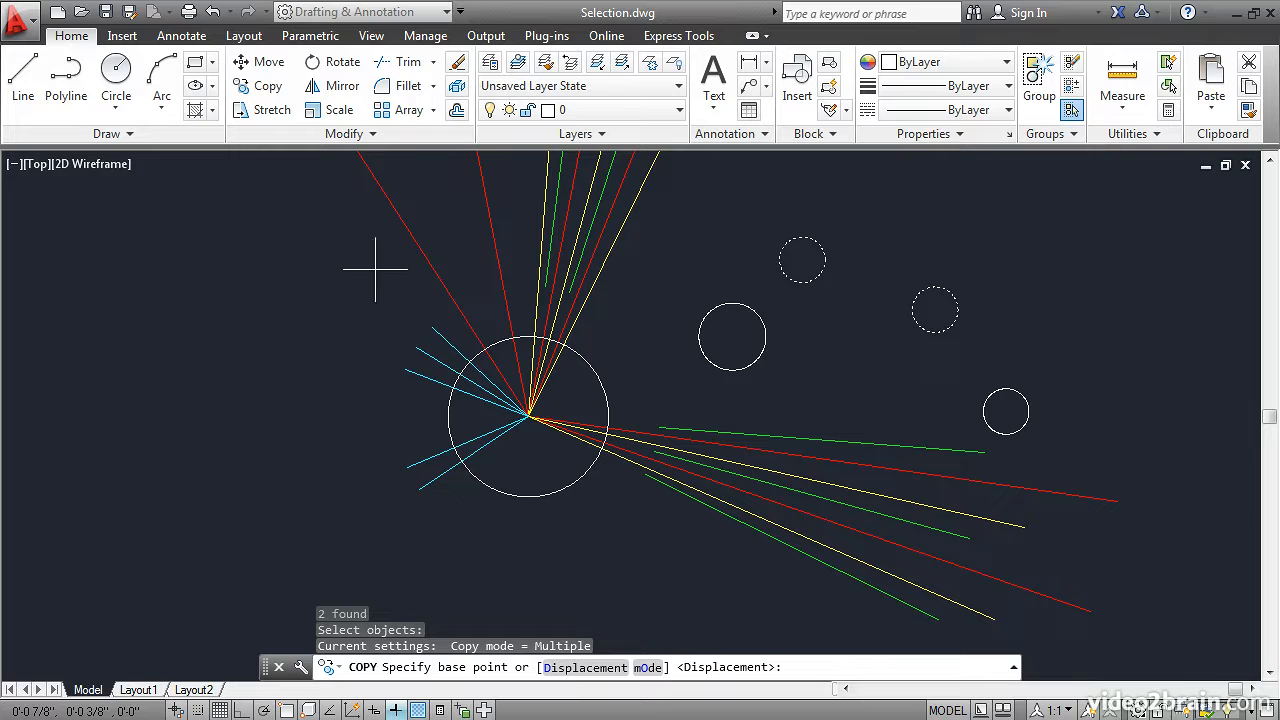
left_click(686, 237)
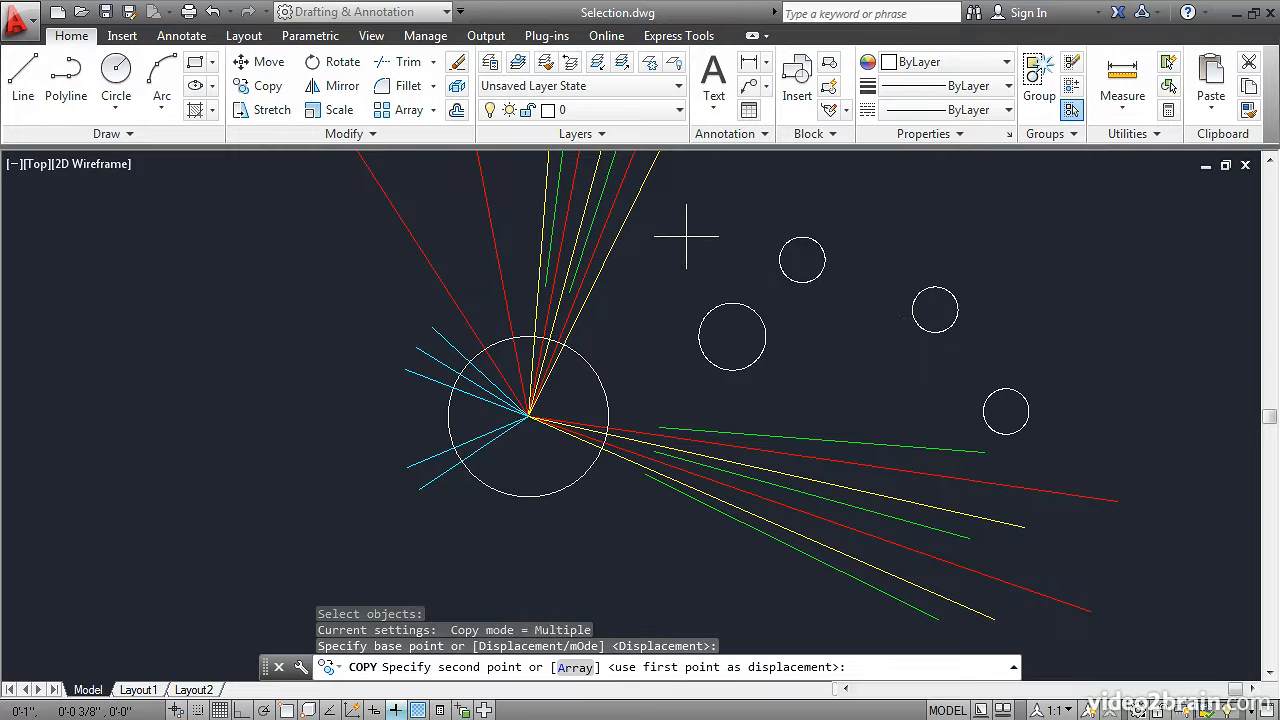
left_click(762, 186)
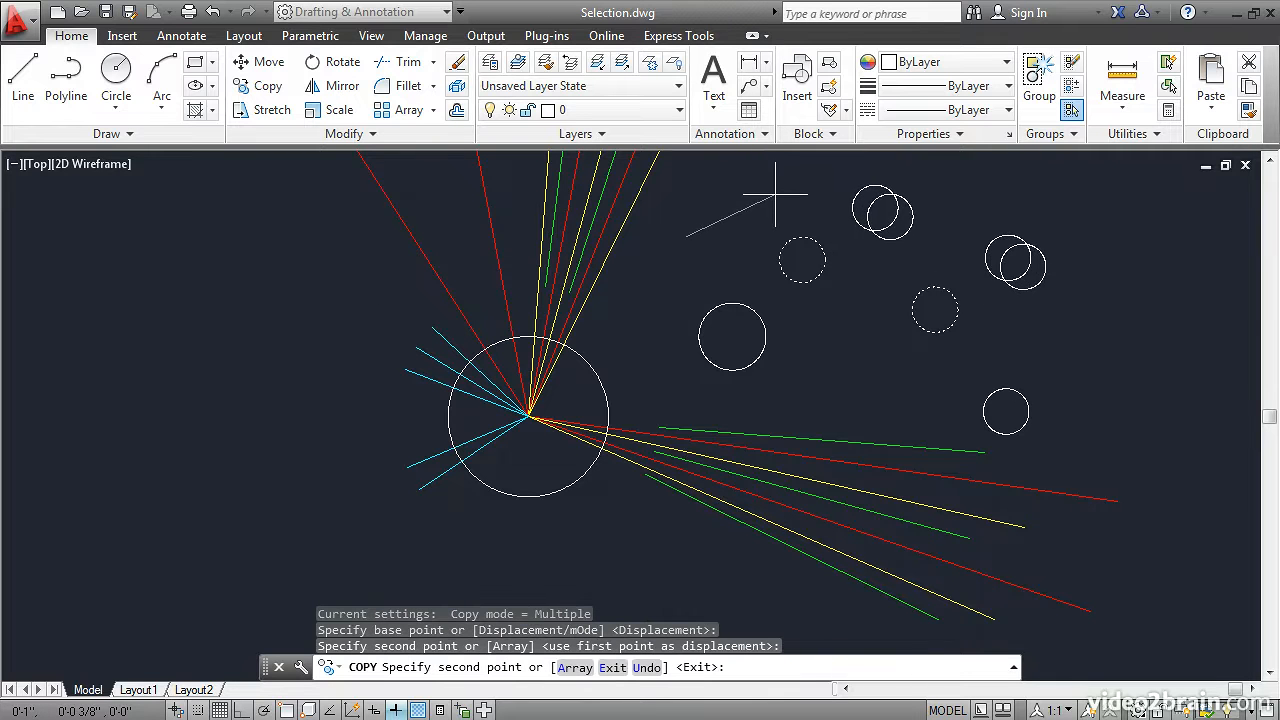
key("Return")
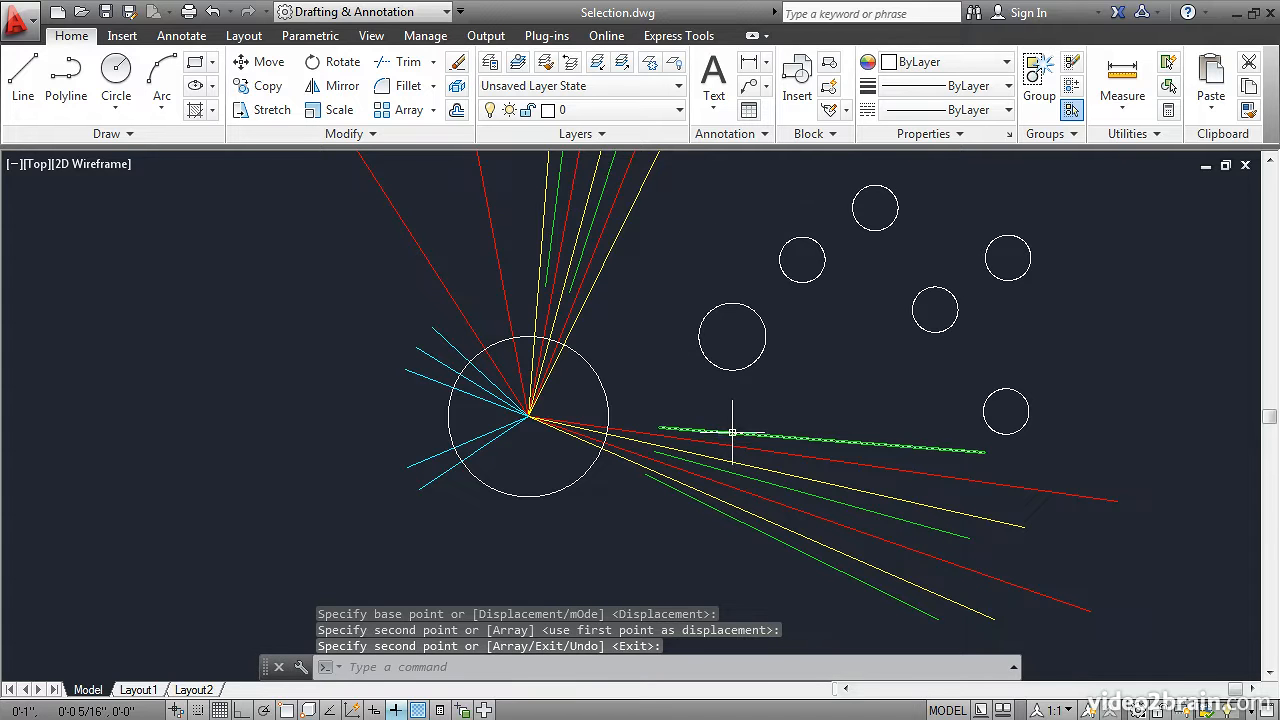
Select all objects similar to the uppermost green line of the lower-right ray group with Select Similar, and clear the selection
left_click(771, 435)
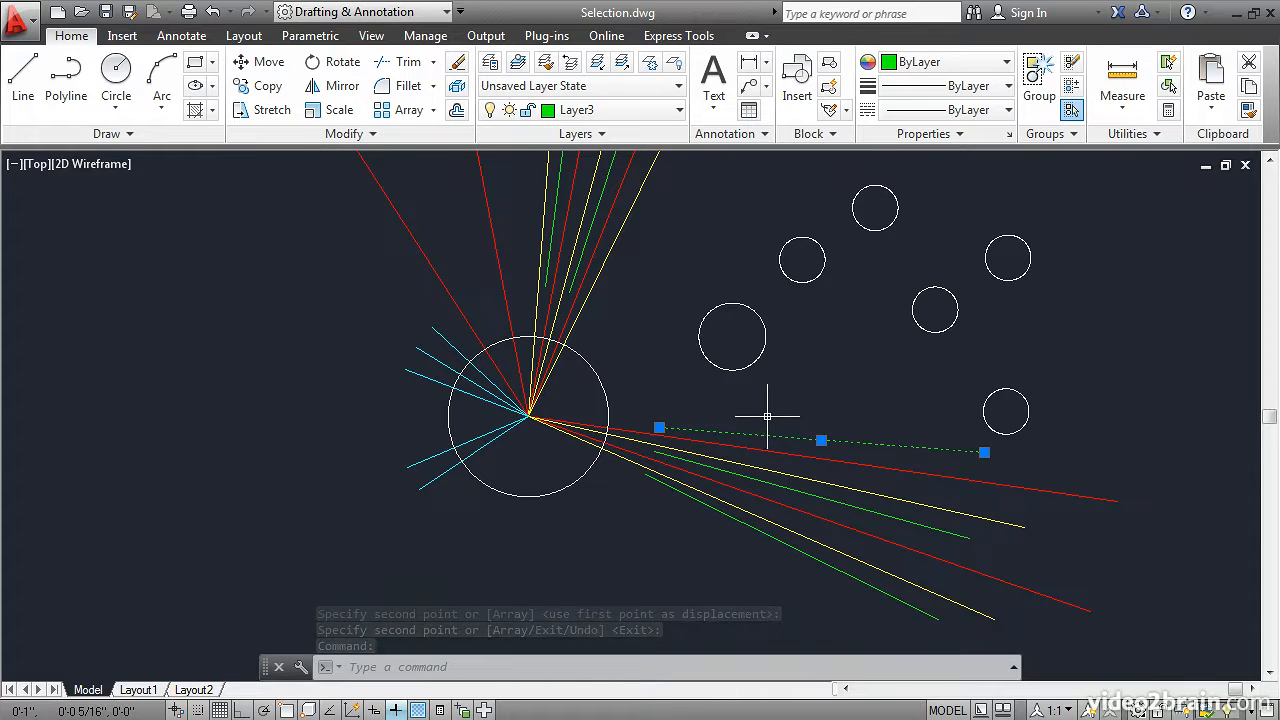
right_click(670, 352)
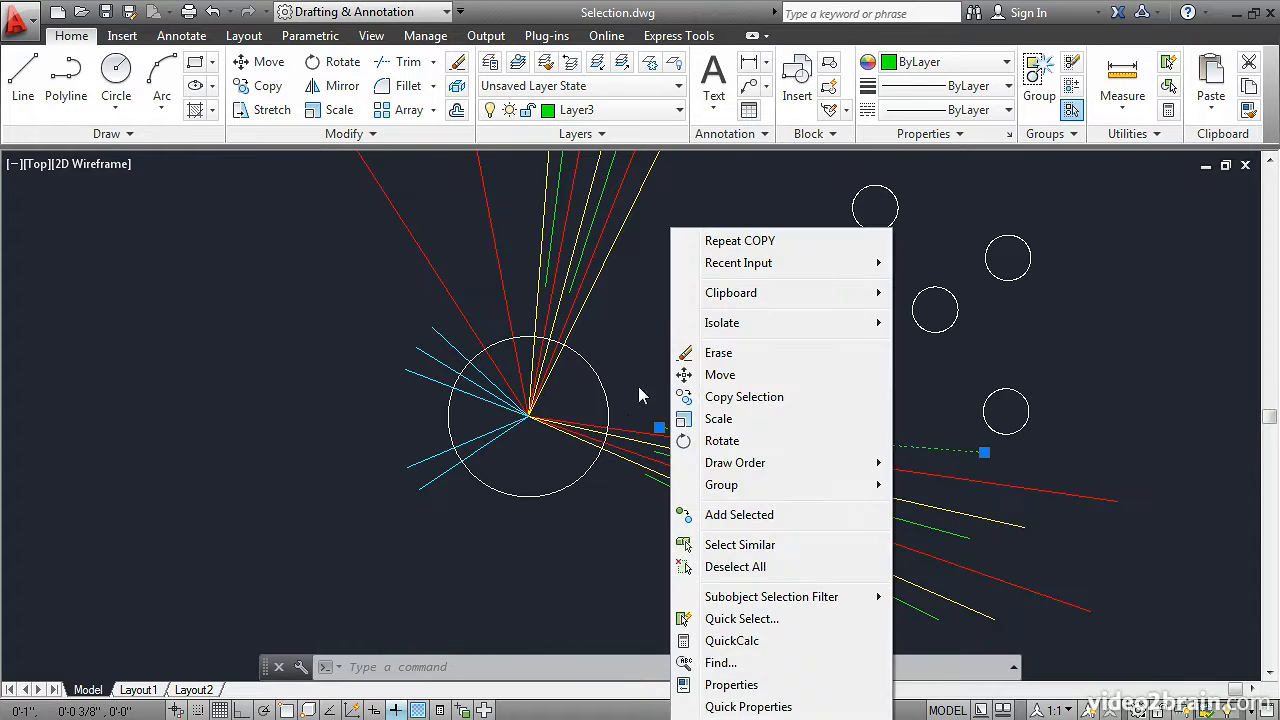
left_click(728, 548)
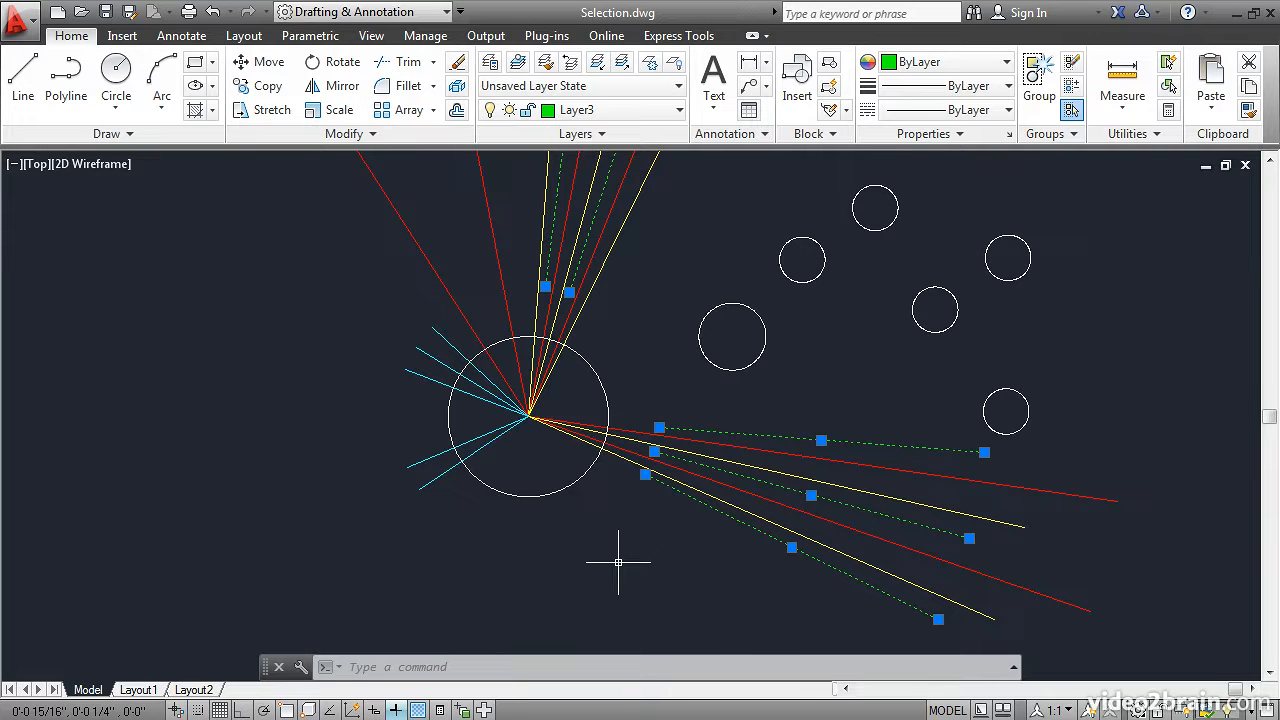
key("Escape")
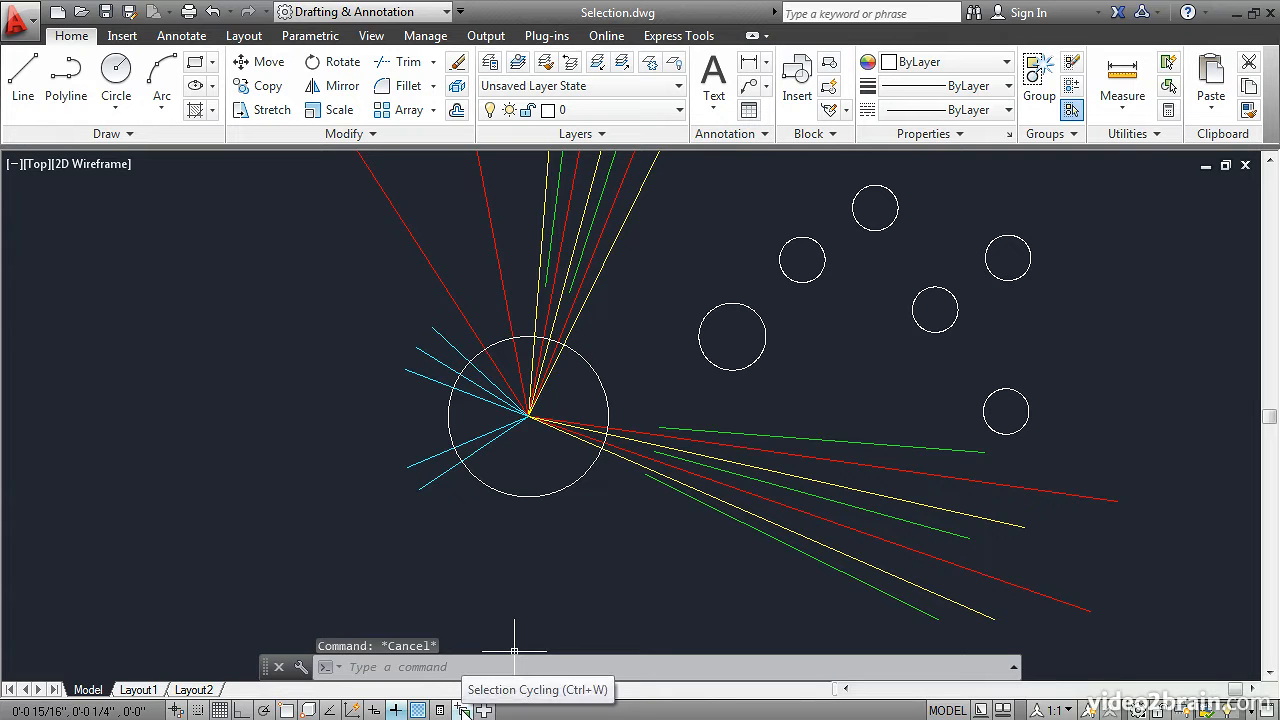
Turn on selection cycling and list the overlapping objects where the large circle crosses a yellow line, closing the list without choosing
left_click(463, 709)
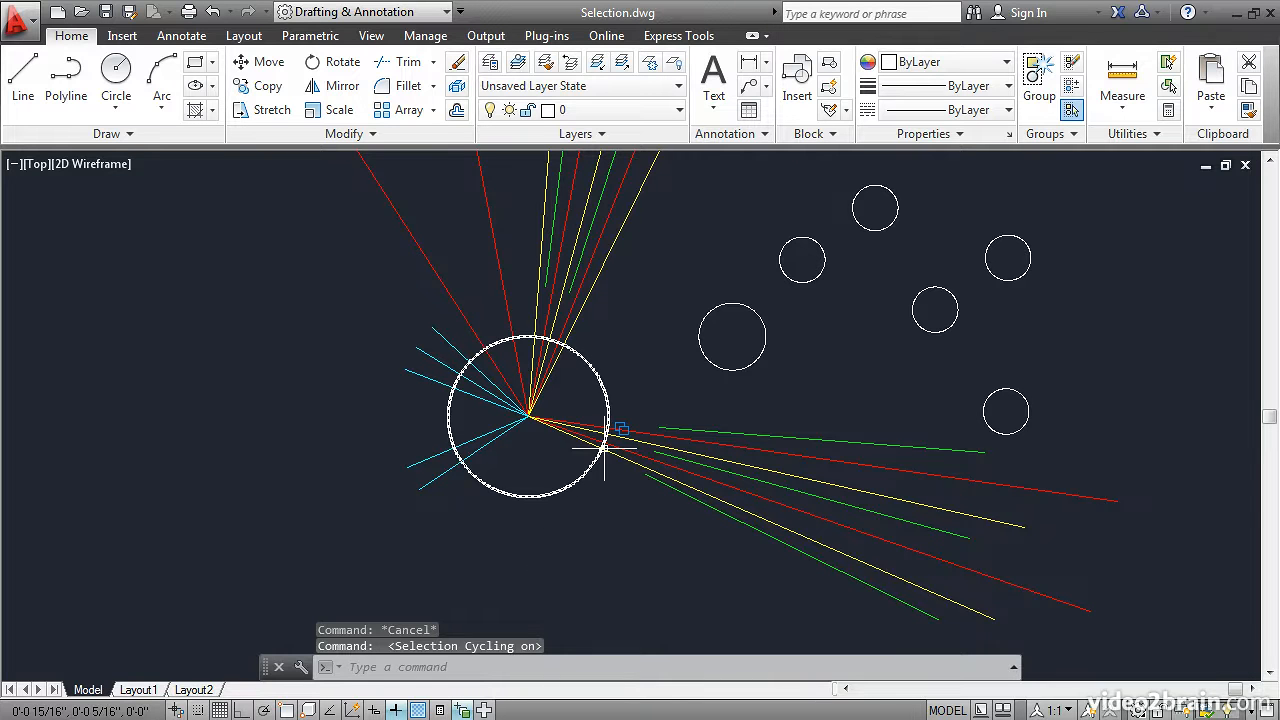
mouse_move(604, 449)
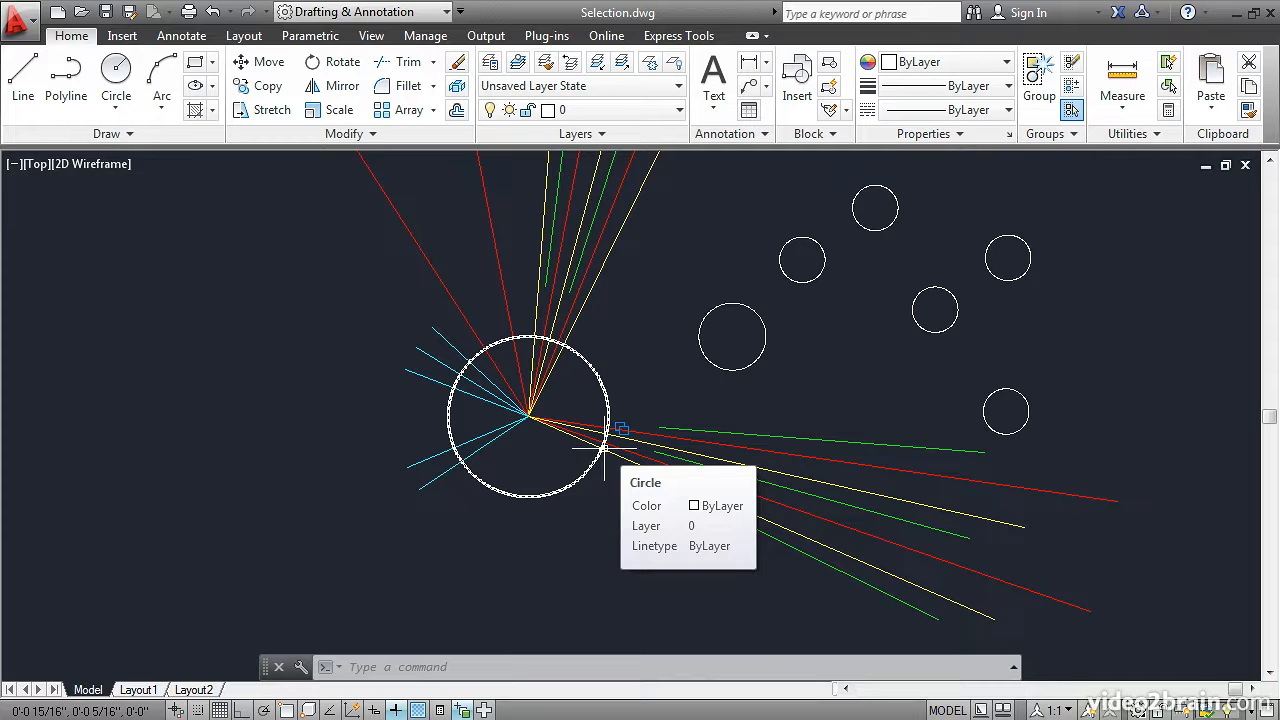
left_click(604, 448)
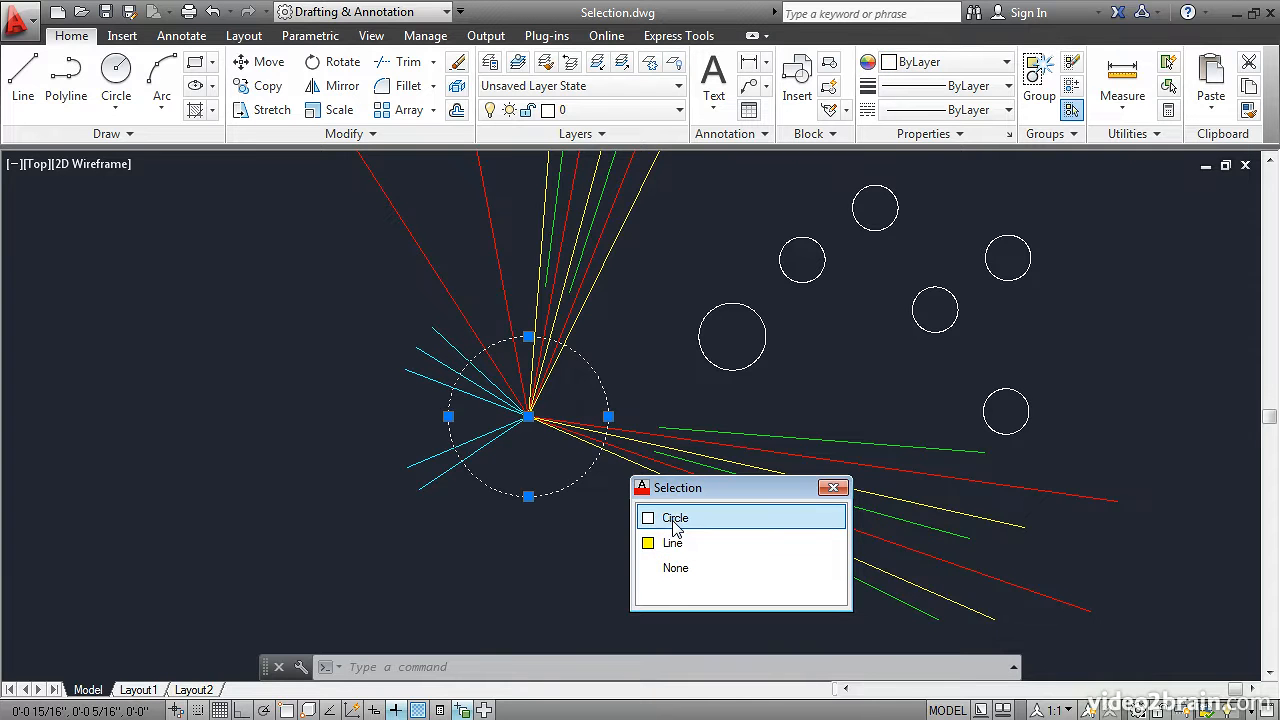
left_click(833, 488)
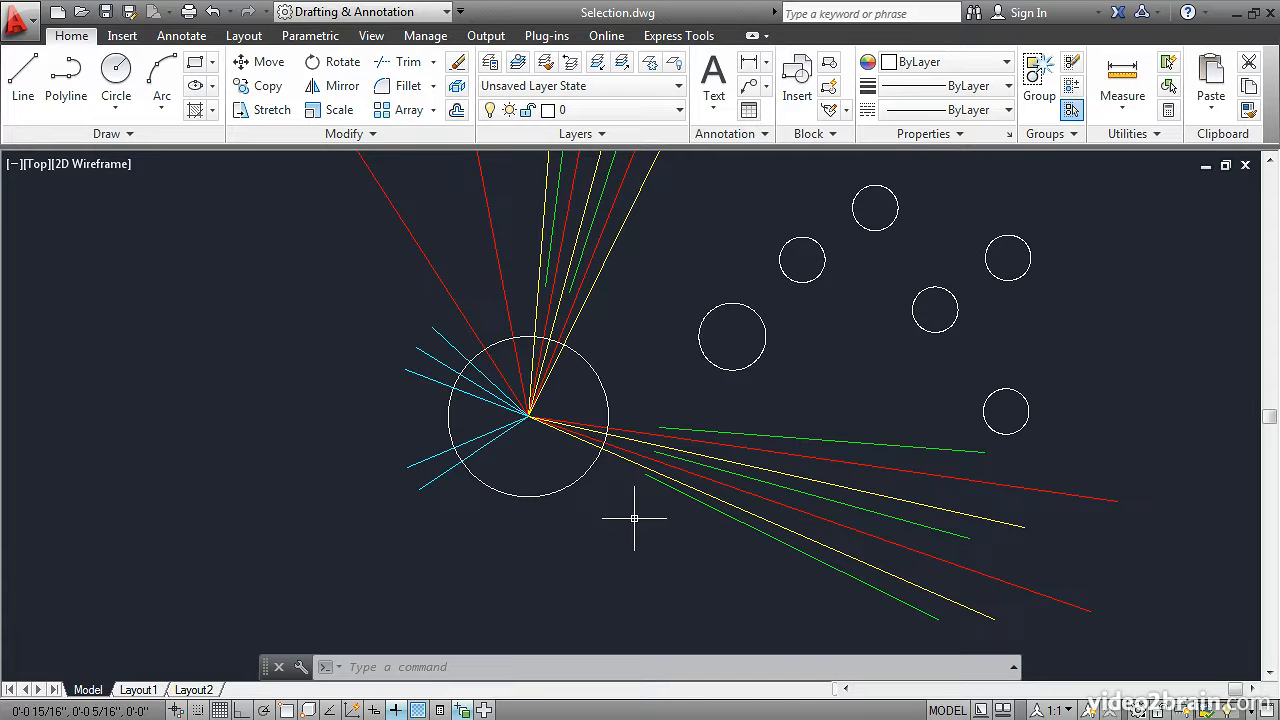
Cycle through the overlapping lines just above the starburst's centre, and clear the selection
left_click(532, 402)
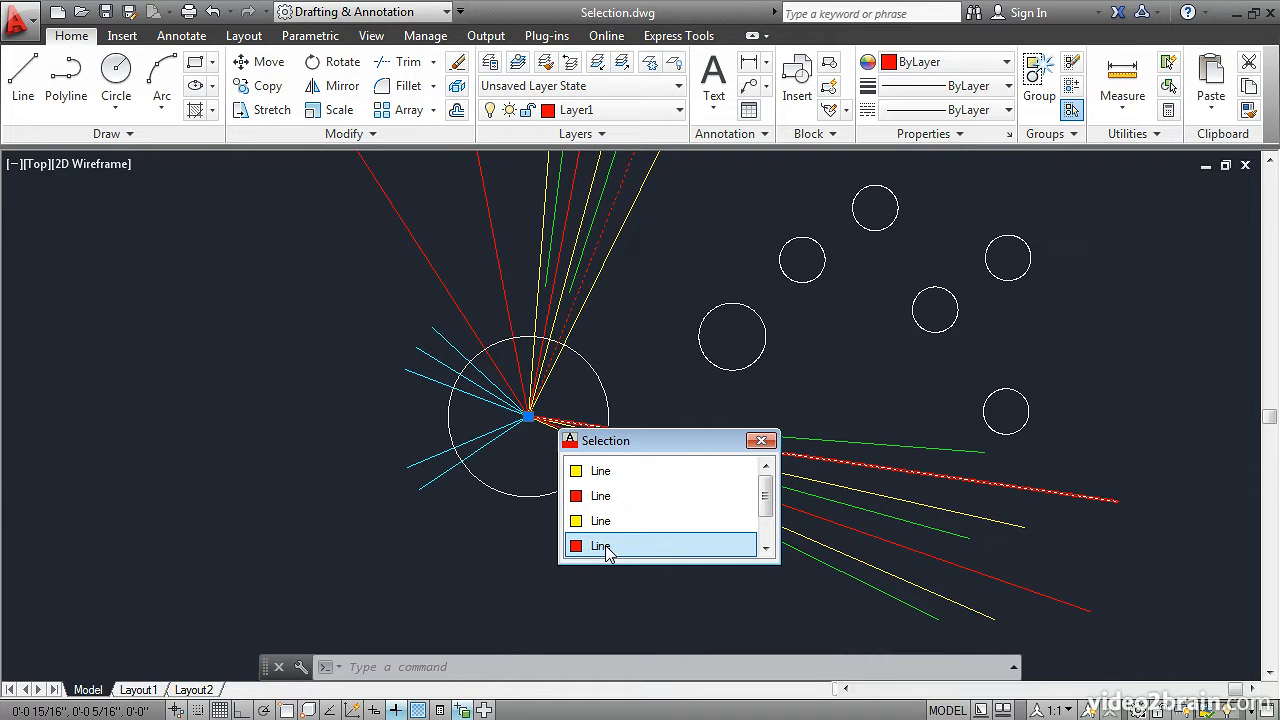
key("Escape")
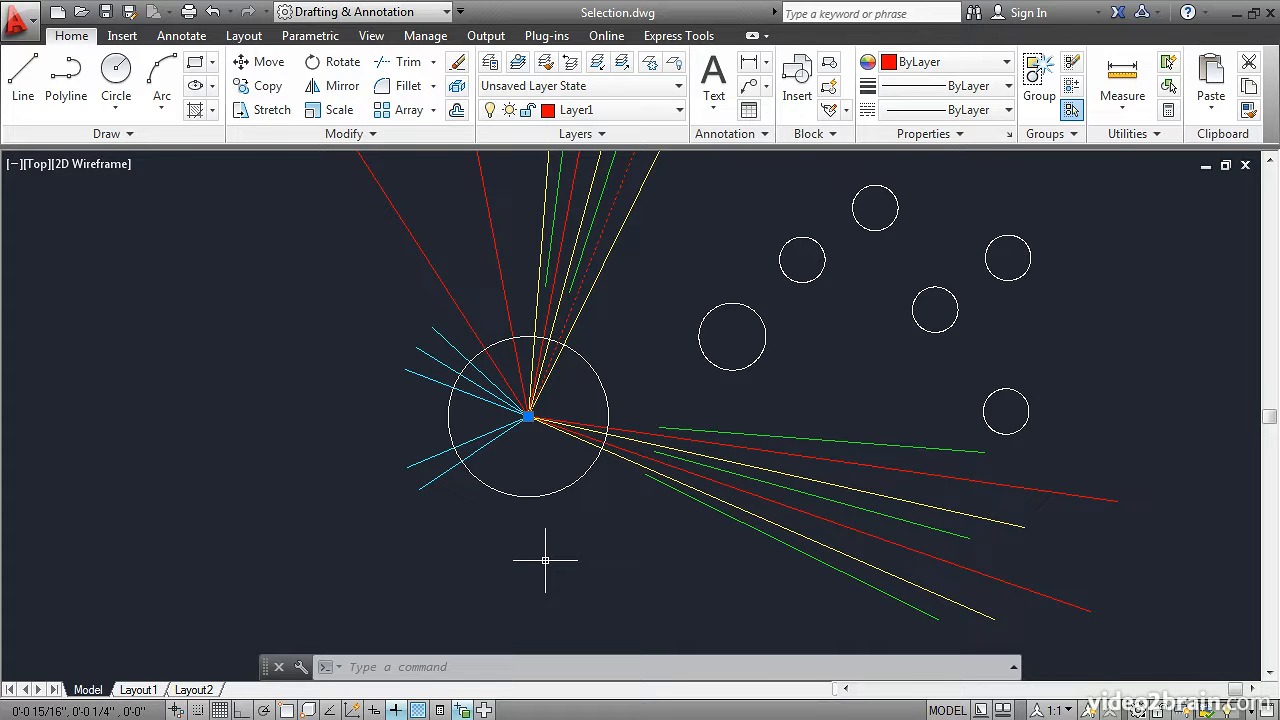
key("Escape")
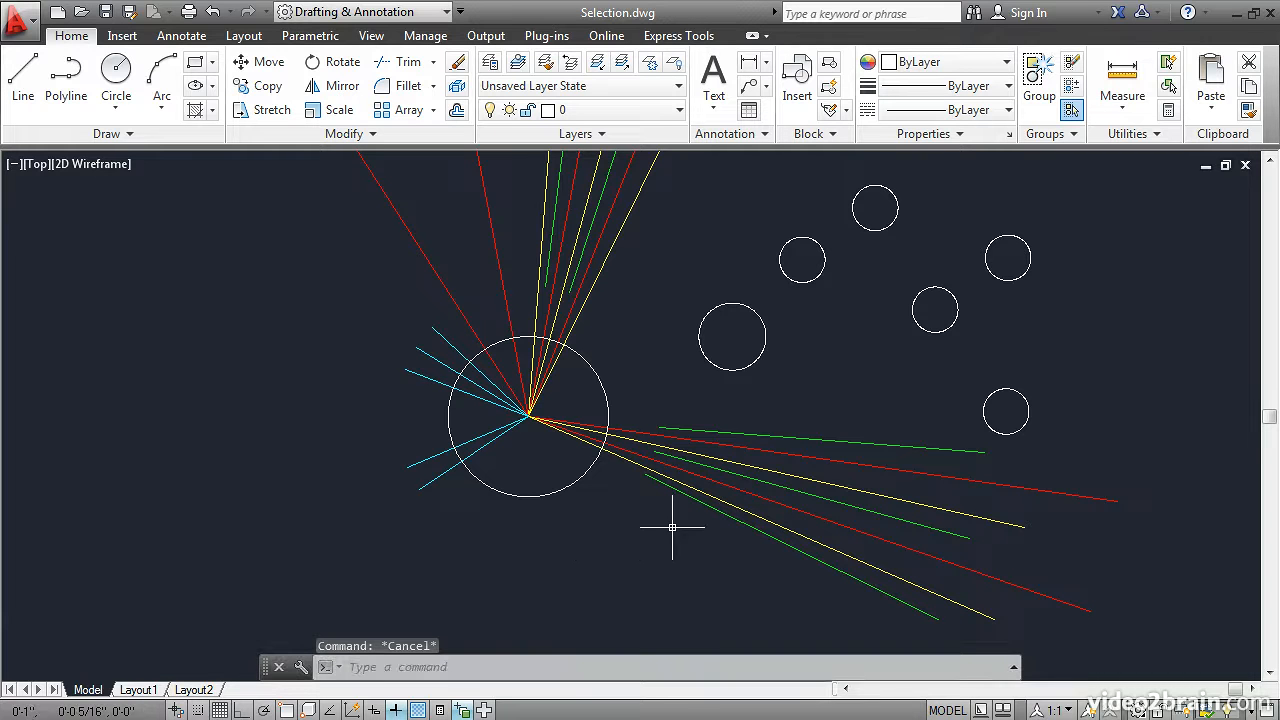
Stretch the outer ends of the uppermost green and red lines in the lower-right ray group together, up and left toward the small circles
left_click(810, 437)
left_click(812, 456)
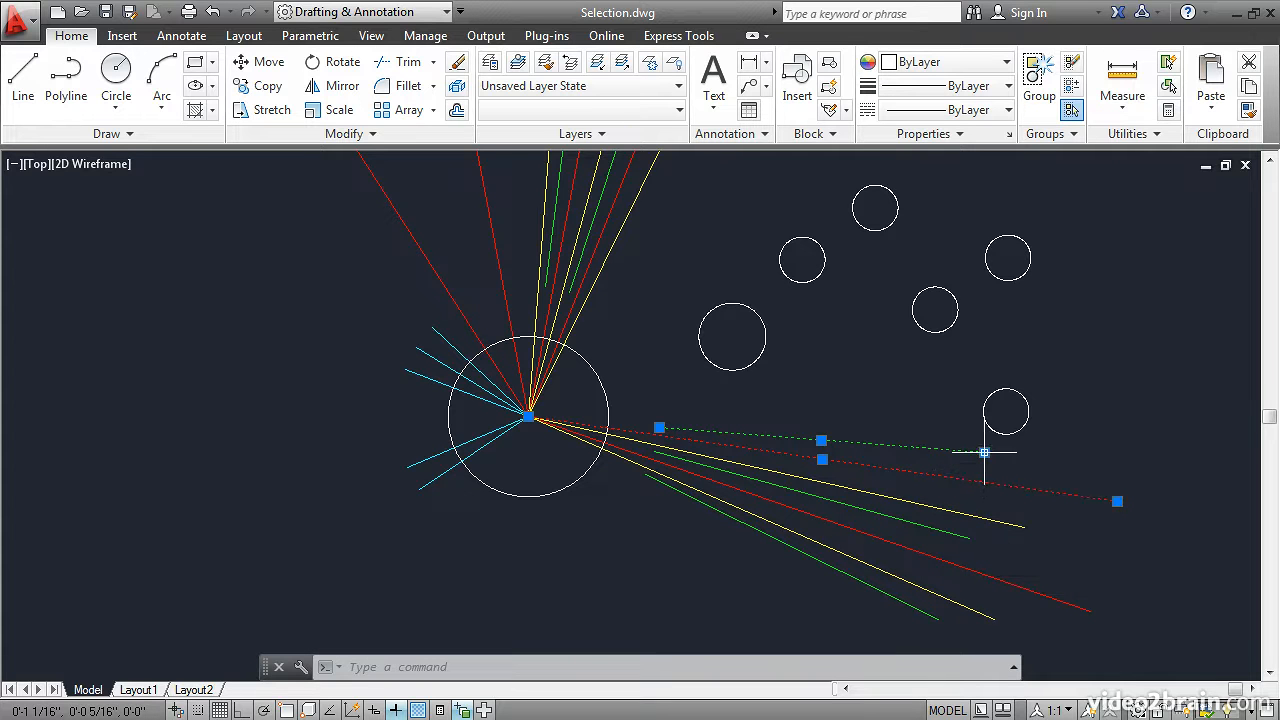
left_click(984, 452)
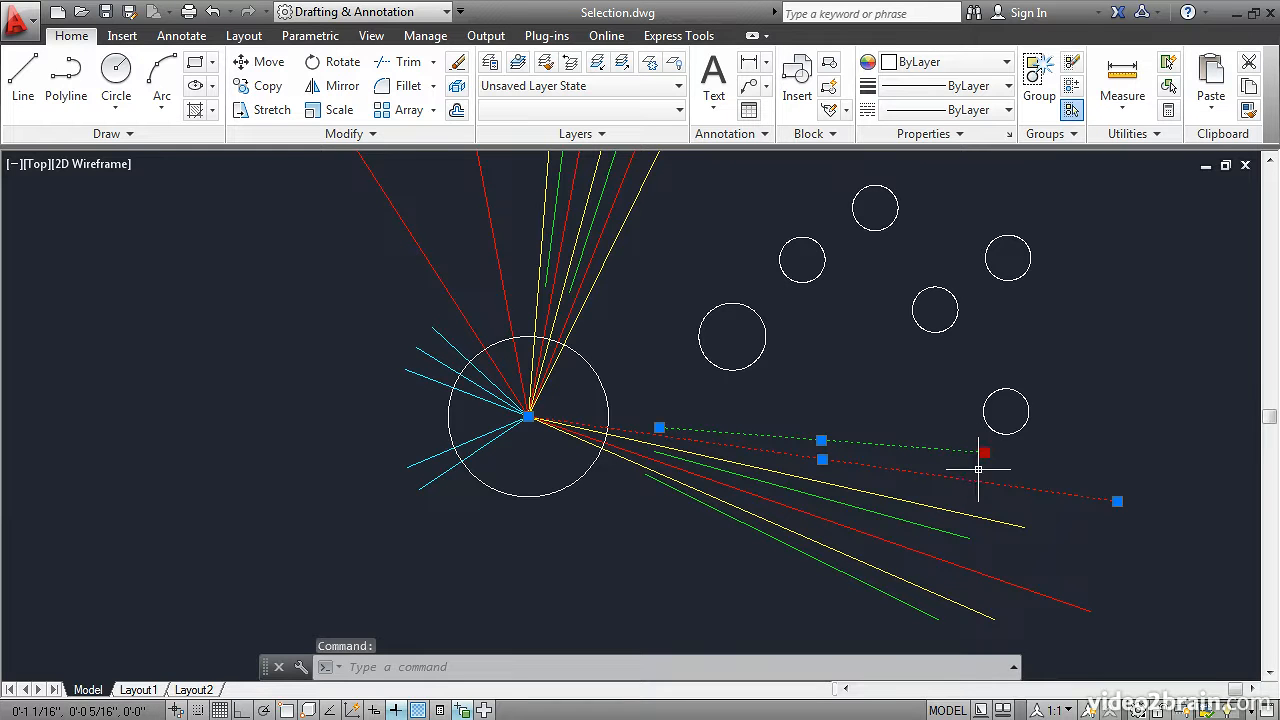
left_click(1117, 501, "shift")
left_click(1117, 501)
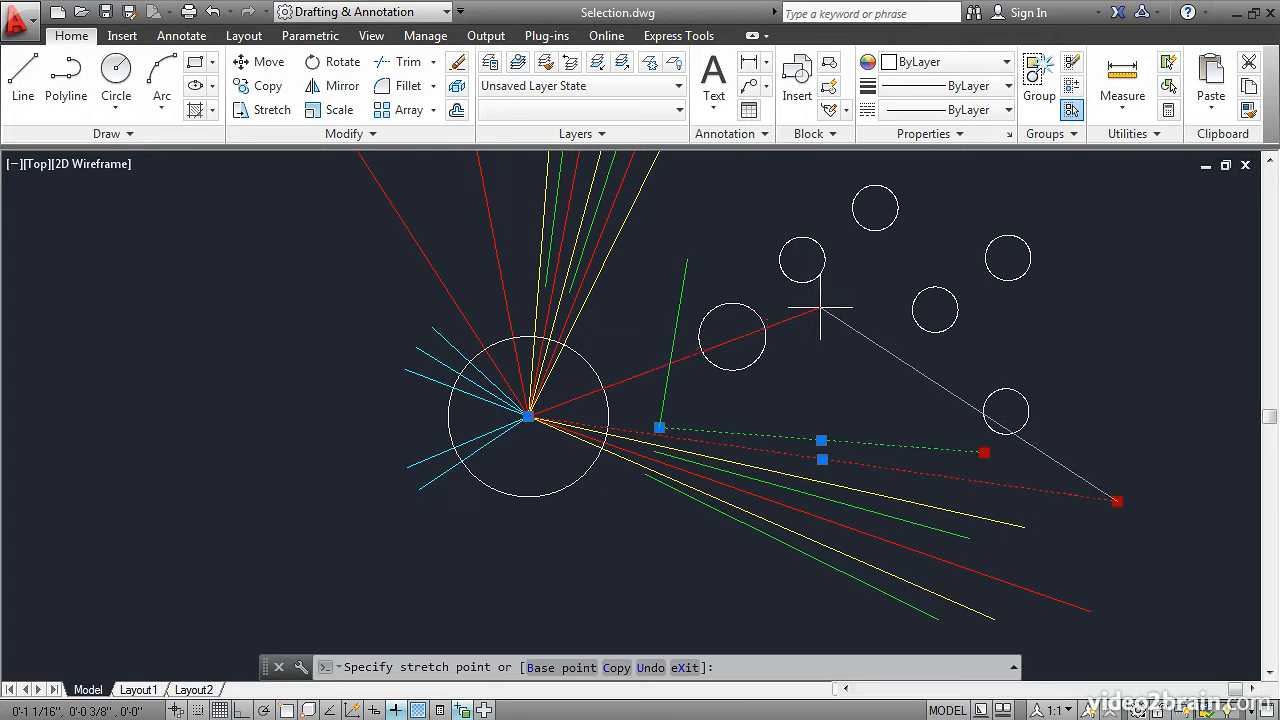
left_click(820, 309)
mouse_move(820, 307)
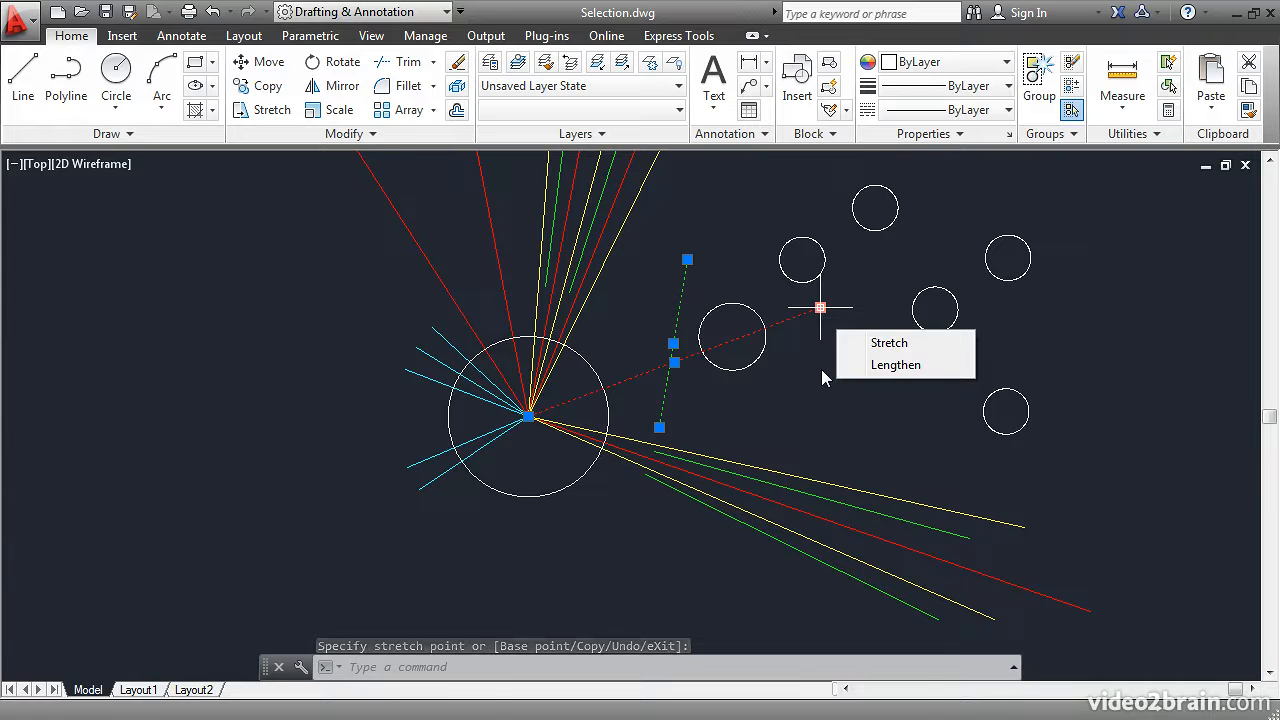
key("Escape")
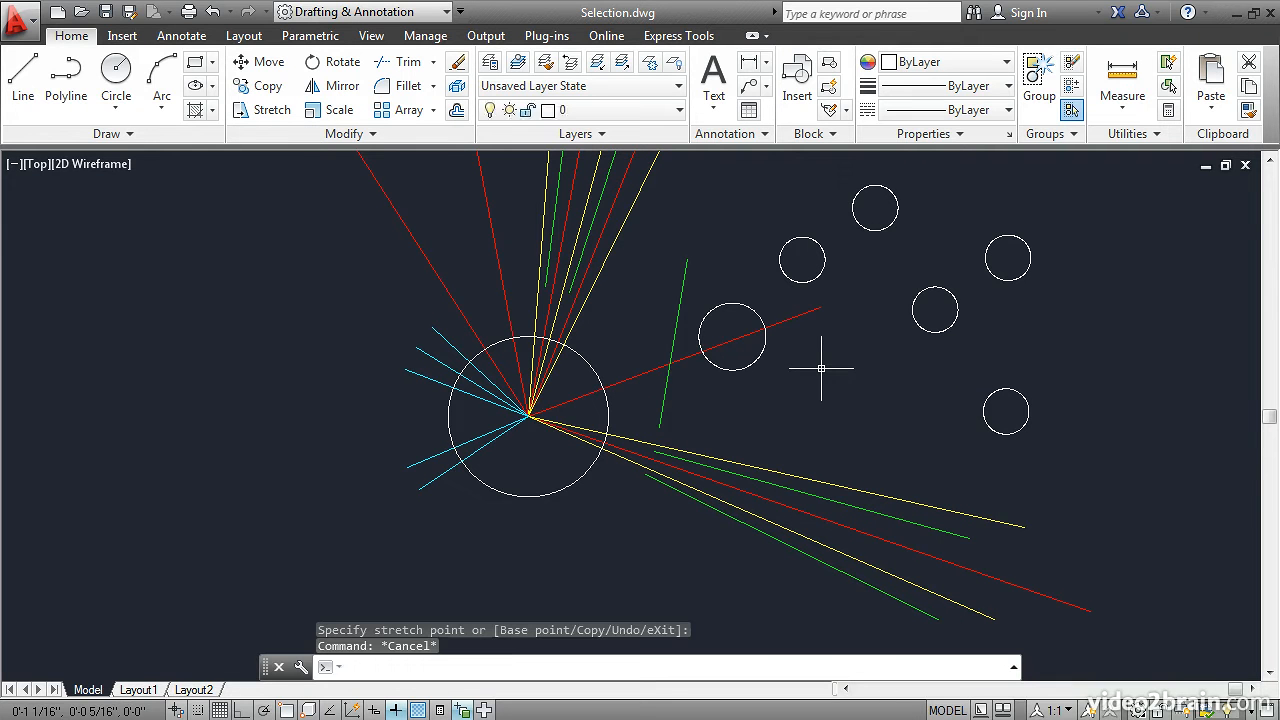